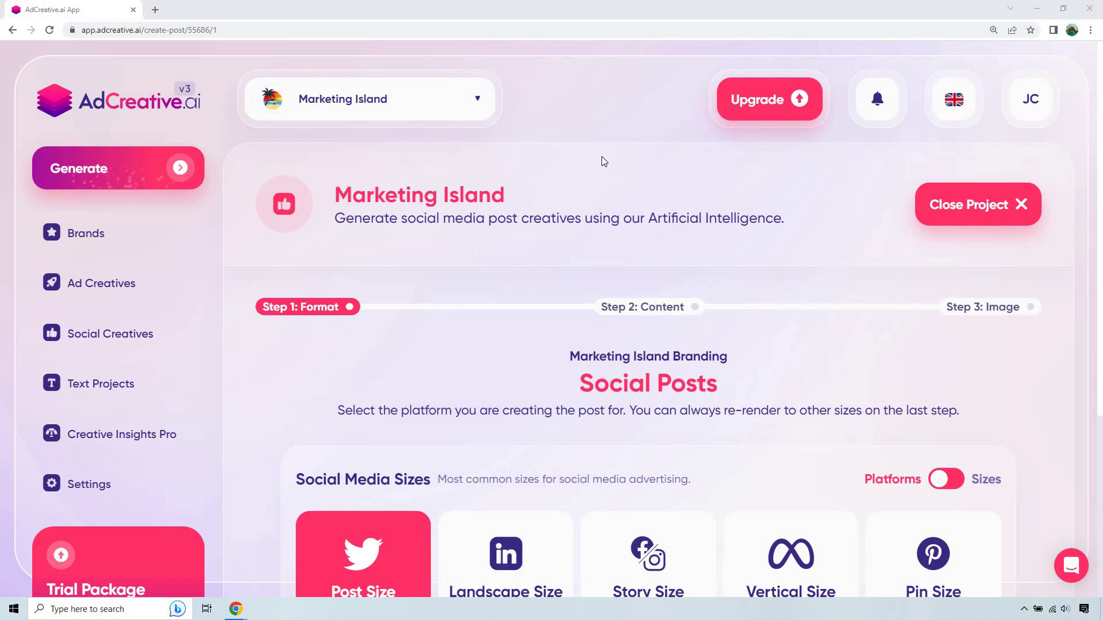
# Step: Choose the Story size (1080x1920) for the post
pyautogui.scroll(-2, 834, 217)
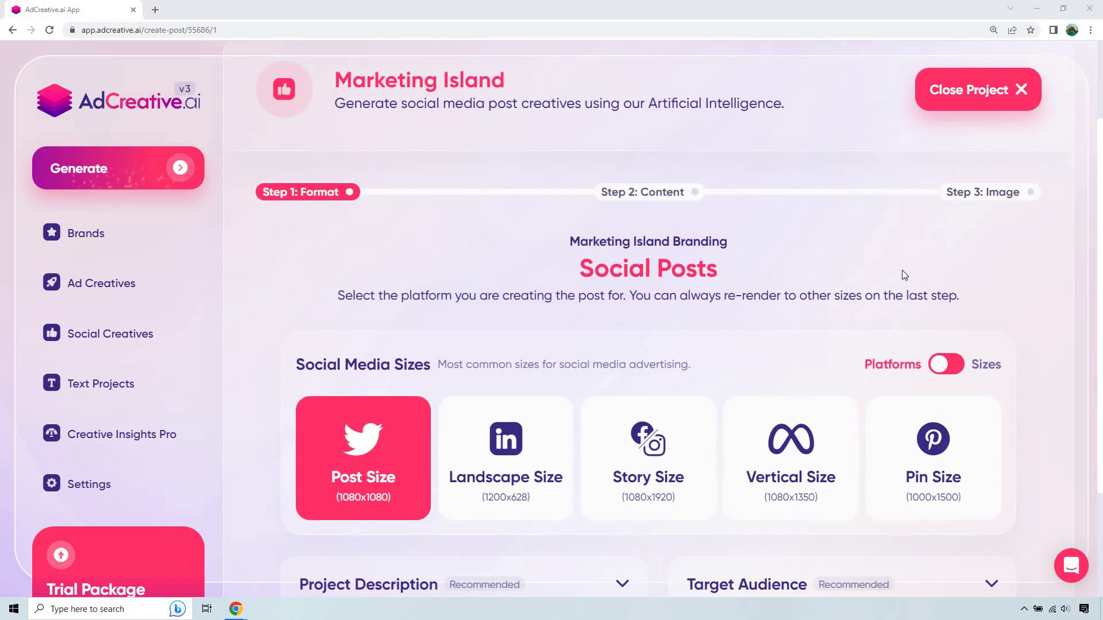
pyautogui.scroll(-2, 942, 246)
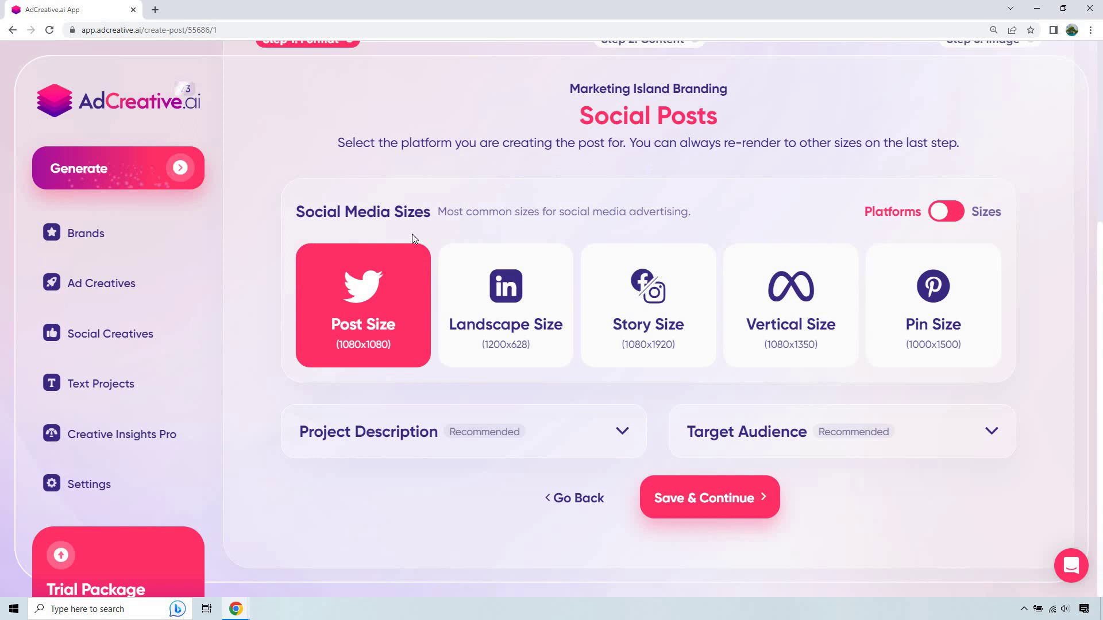
pyautogui.click(949, 218)
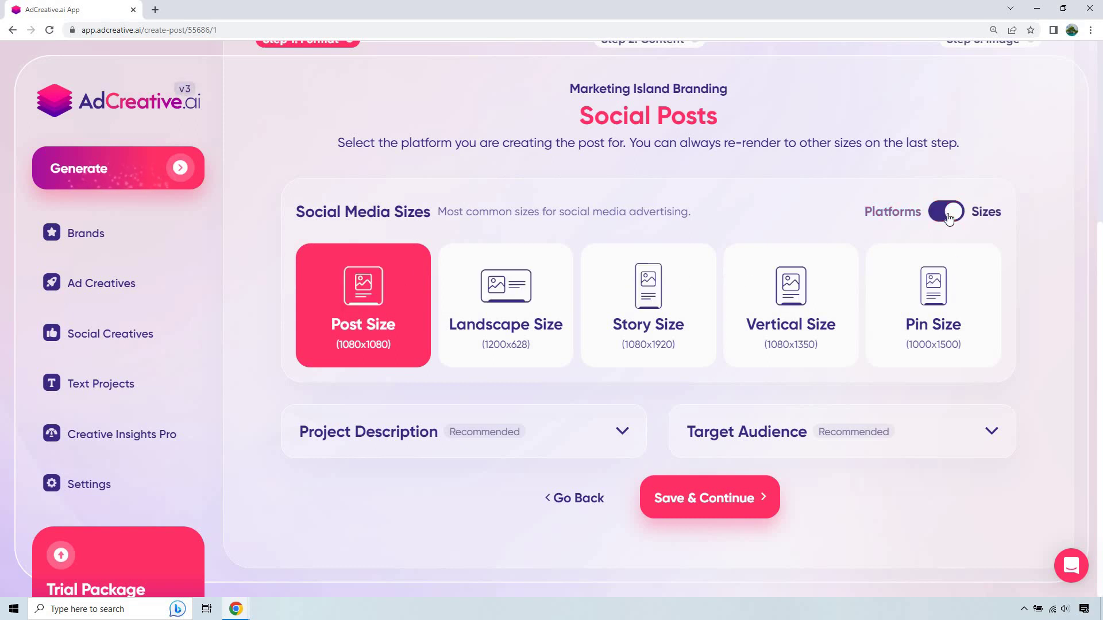
pyautogui.click(948, 219)
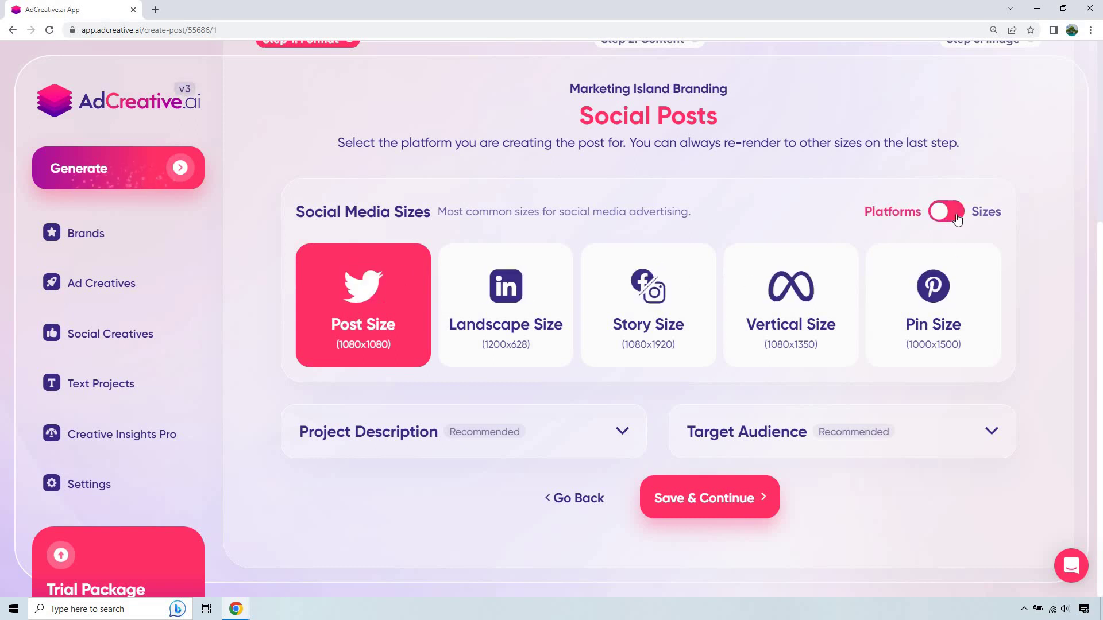
pyautogui.click(665, 301)
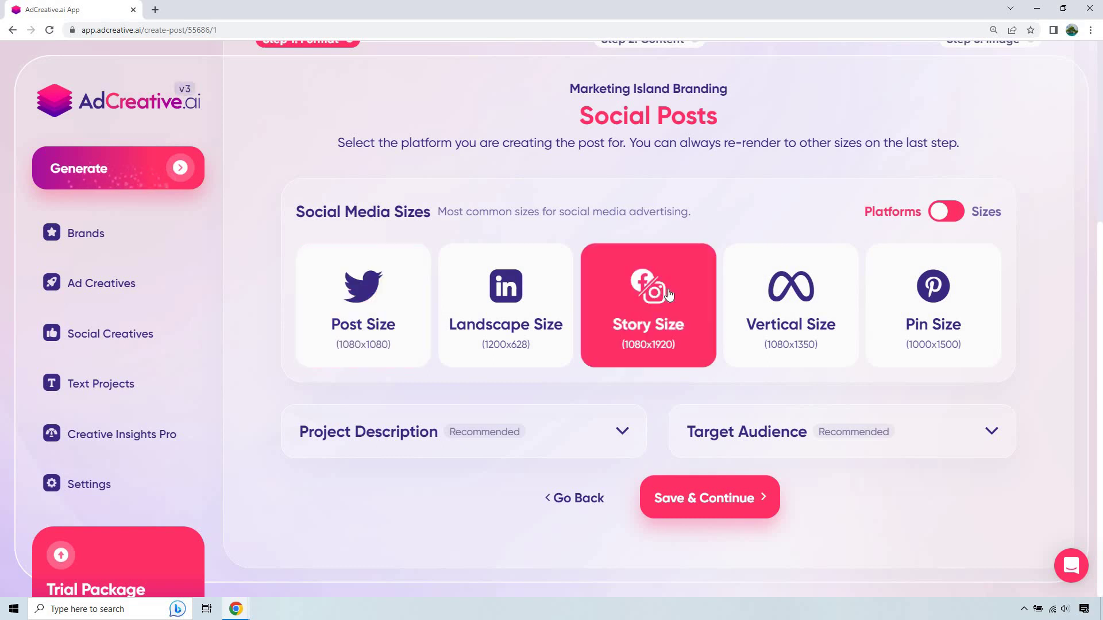
# Step: Review the project description and target audience, then save the format
pyautogui.click(619, 432)
pyautogui.click(926, 431)
pyautogui.click(985, 435)
pyautogui.click(979, 436)
pyautogui.click(733, 494)
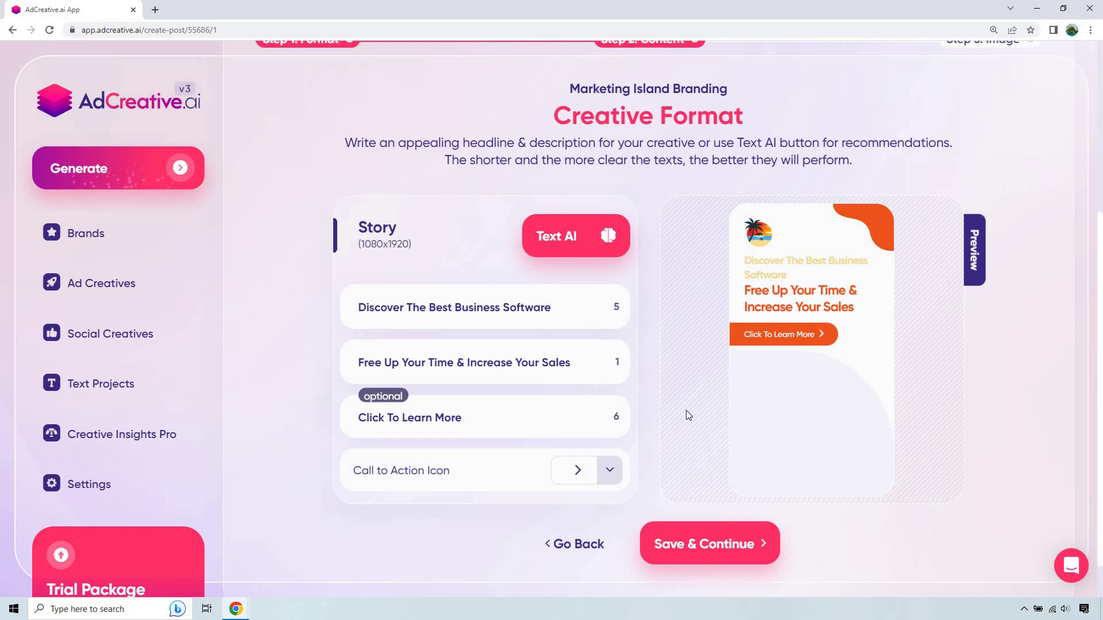
# Step: Save the creative's text and advance to the background image step
pyautogui.click(708, 539)
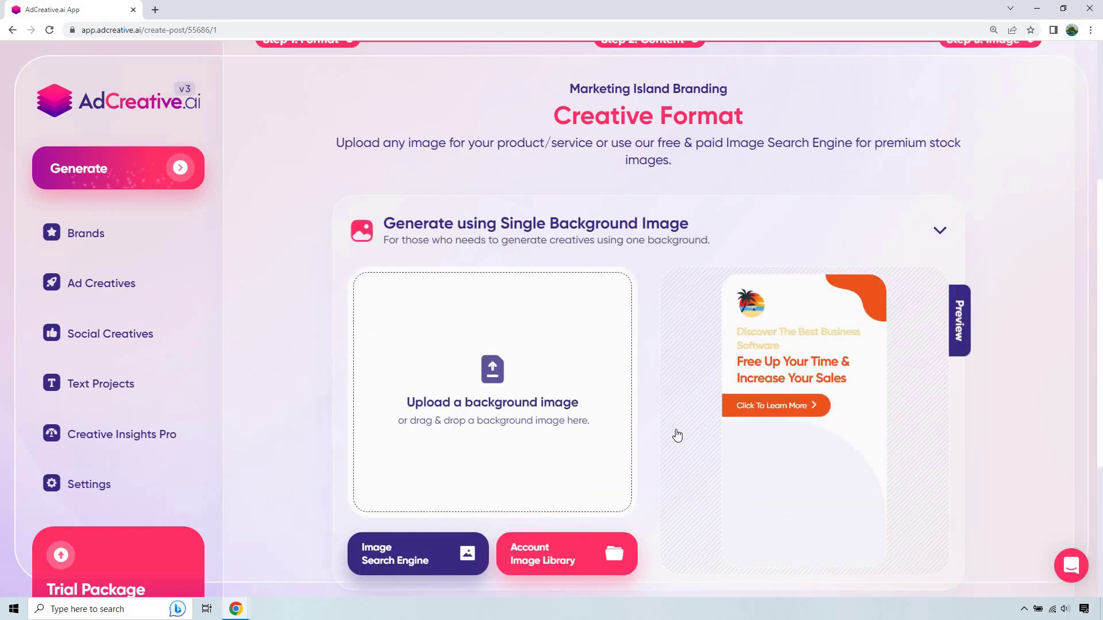
pyautogui.scroll(-2, 675, 429)
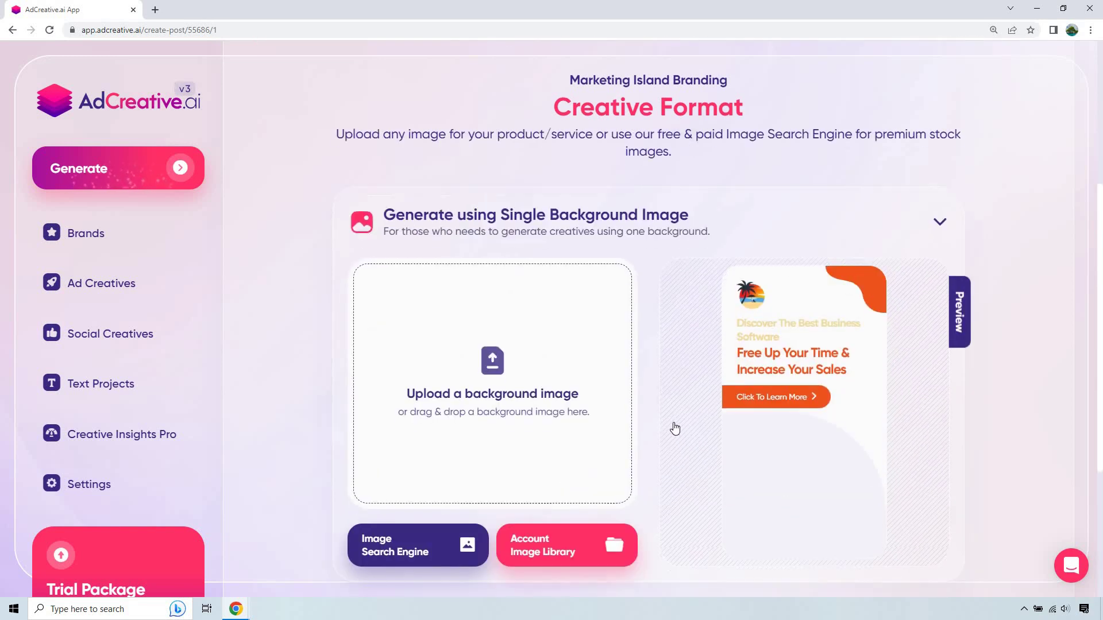
pyautogui.scroll(1, 675, 428)
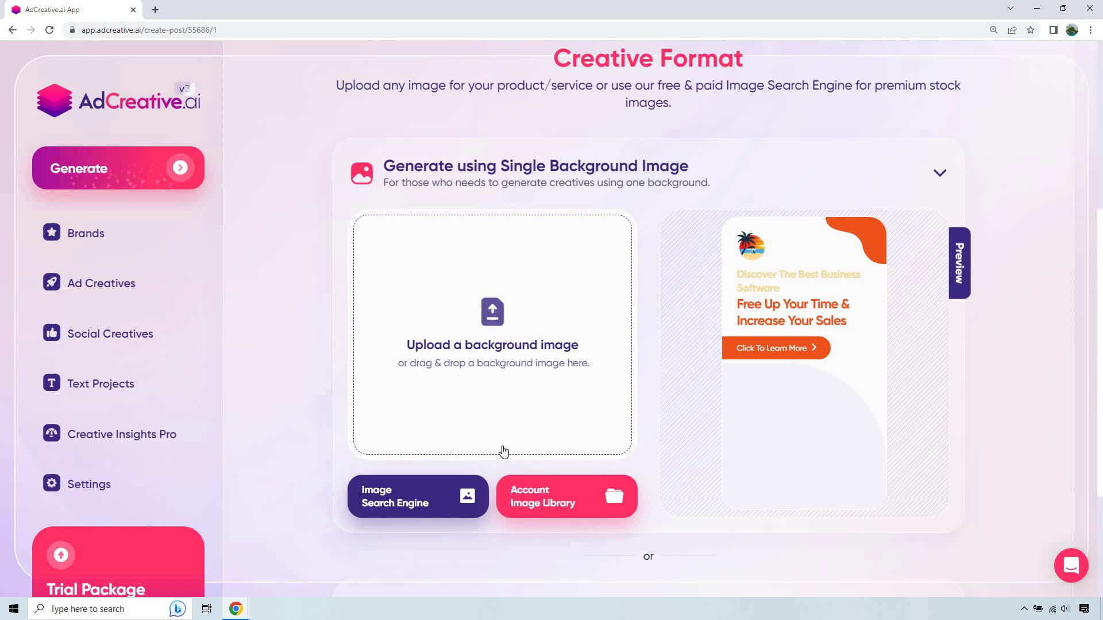
# Step: Search the stock image database for 'marketing' and browse the free and $5 results
pyautogui.click(407, 484)
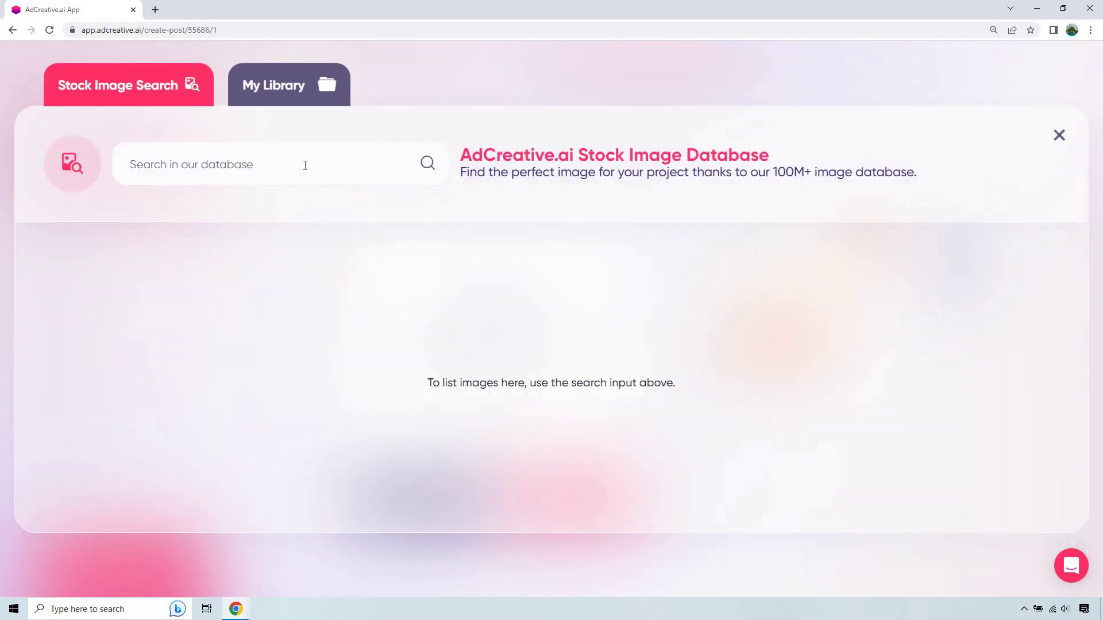
pyautogui.write('marketing')
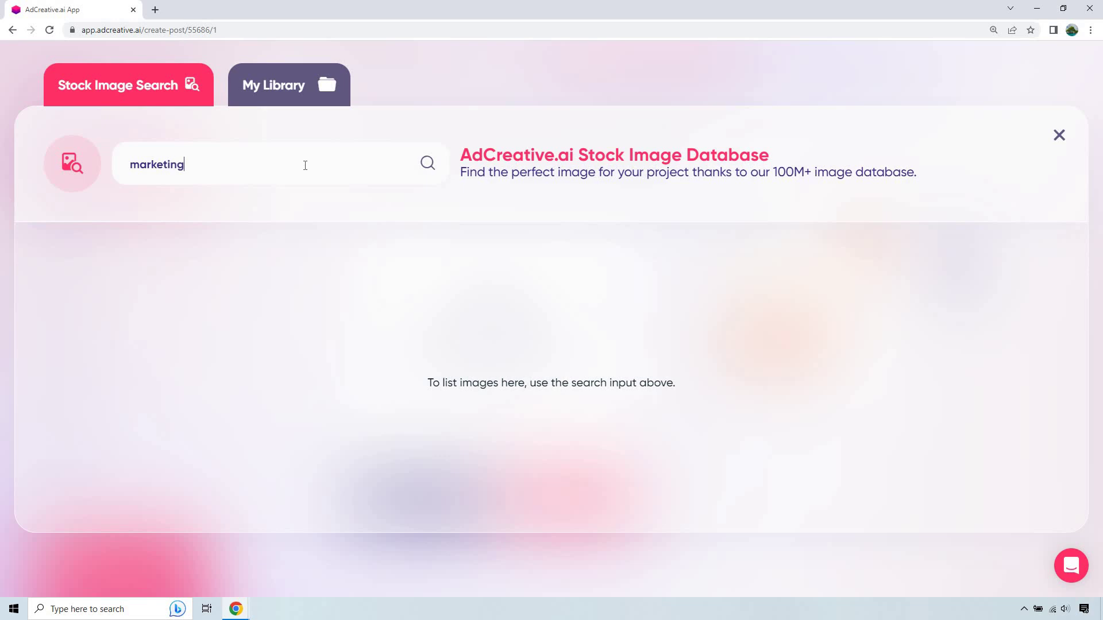
pyautogui.press('Return')
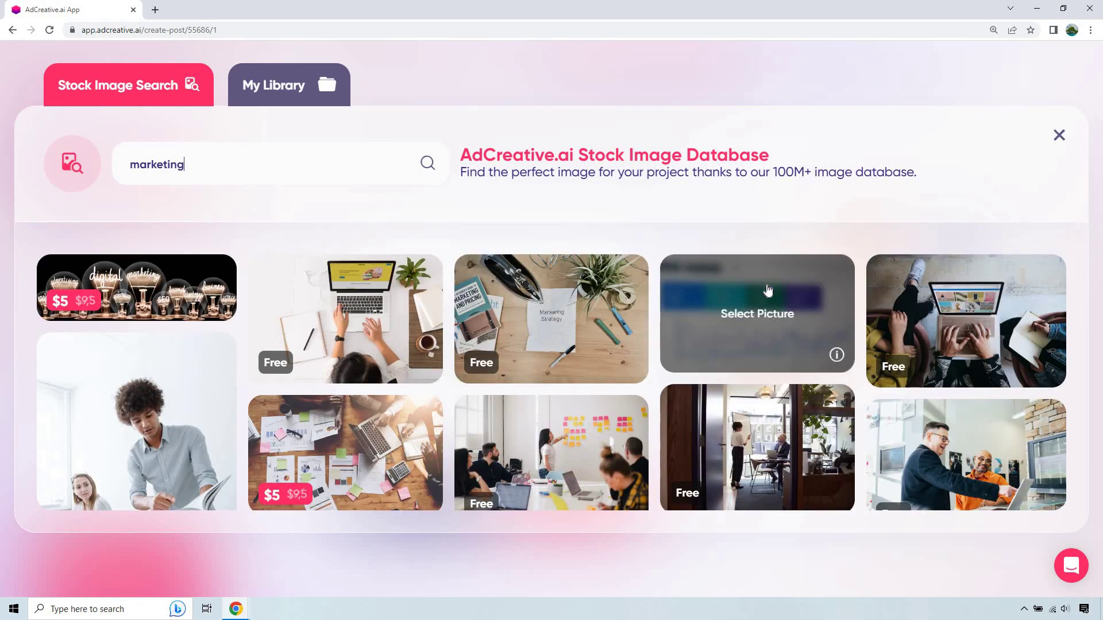
pyautogui.scroll(-1, 876, 307)
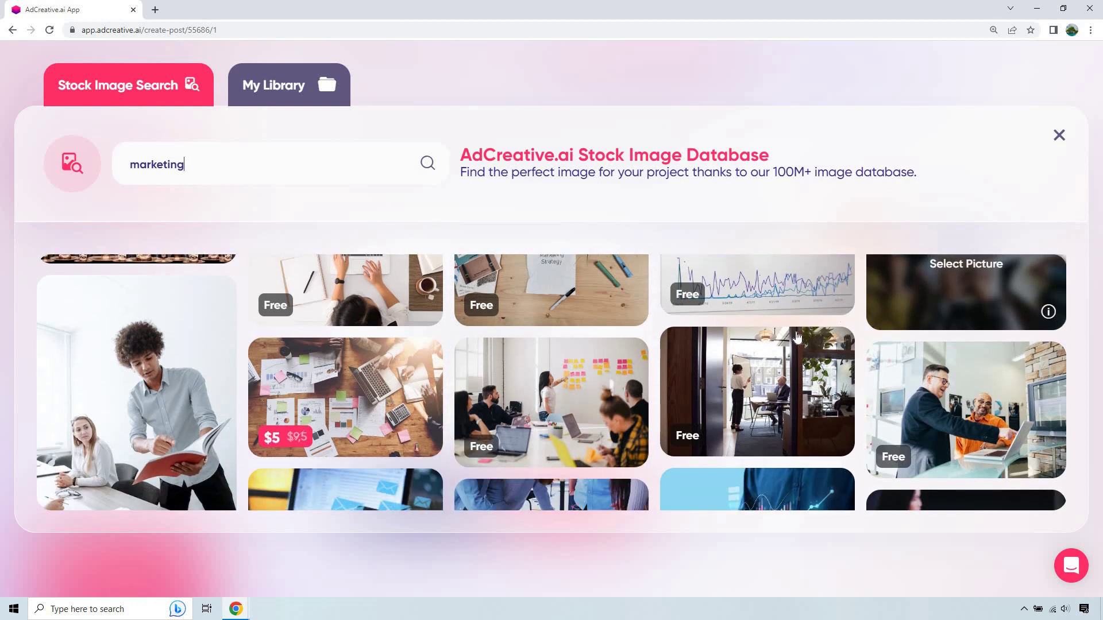
pyautogui.scroll(-5, 784, 345)
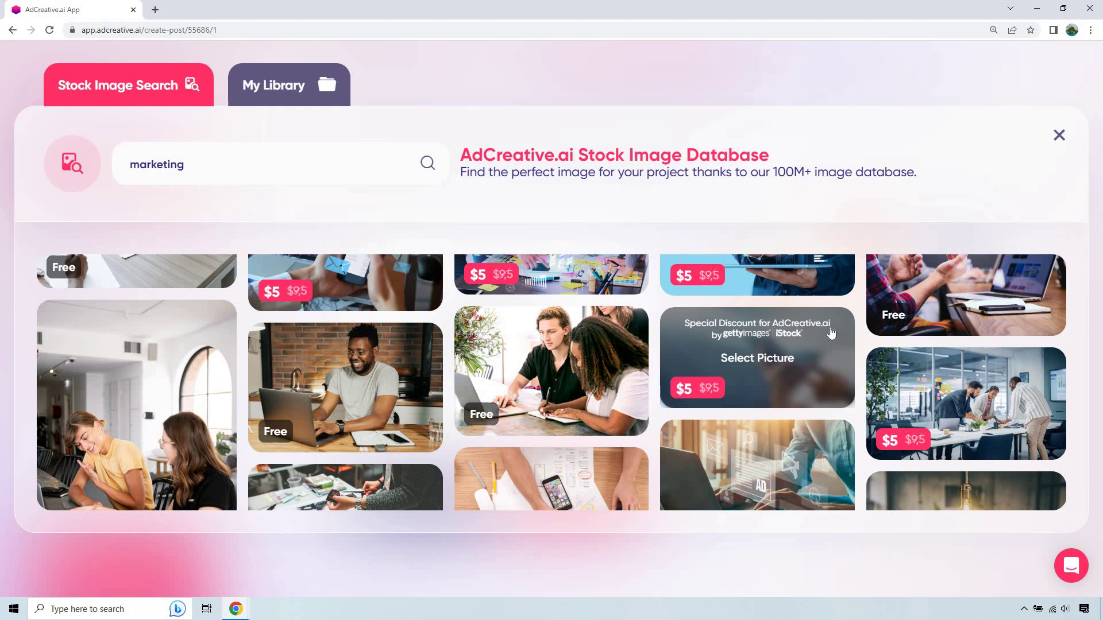
pyautogui.scroll(-3, 831, 332)
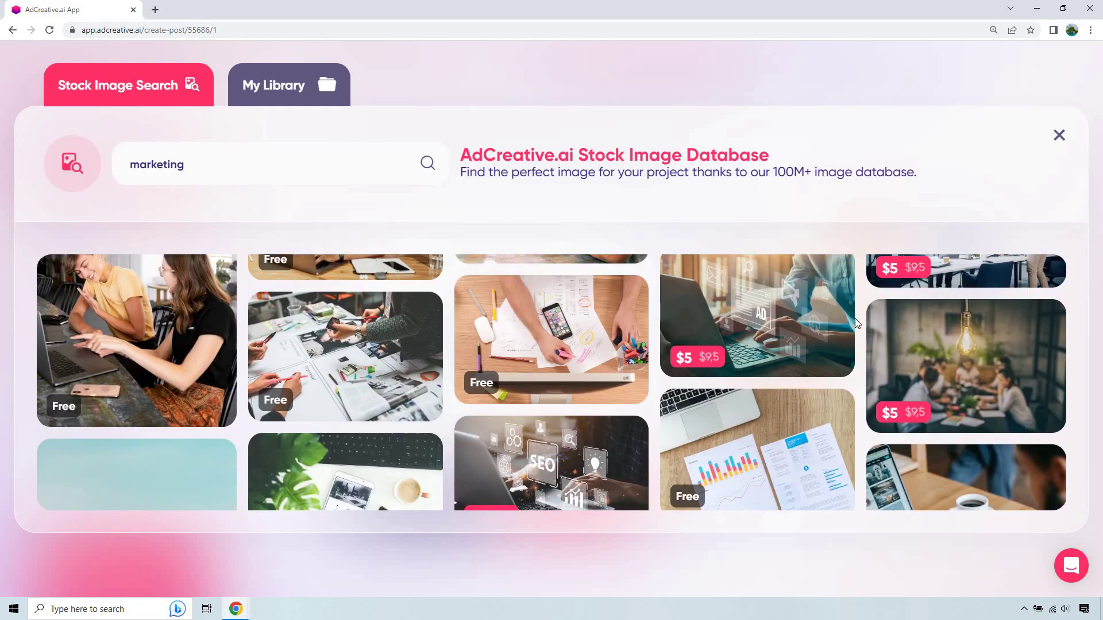
pyautogui.scroll(-3, 856, 323)
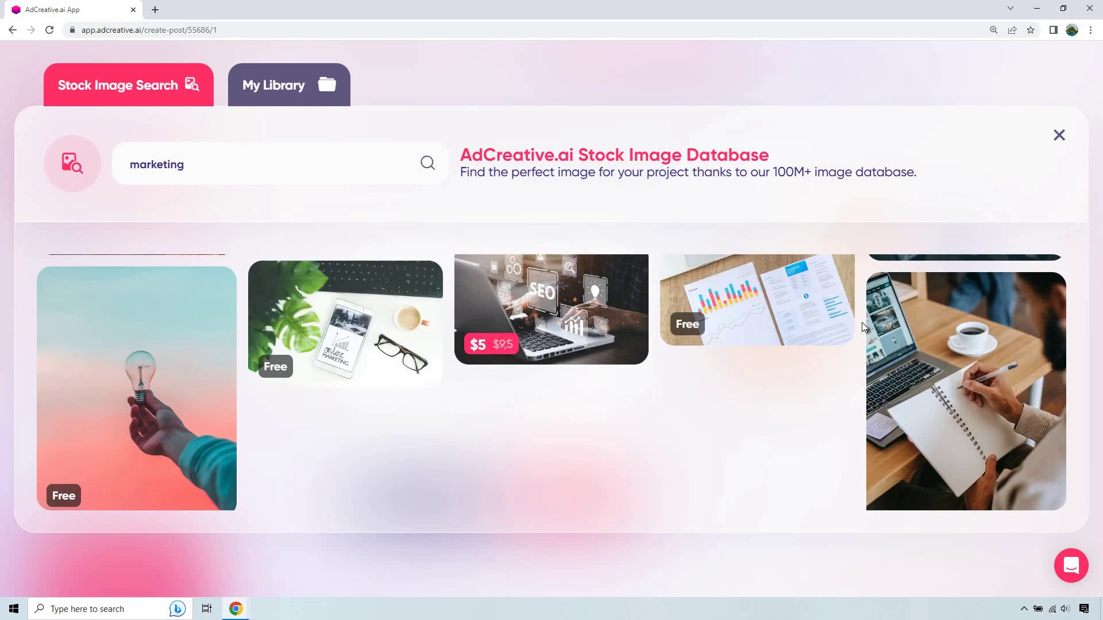
pyautogui.scroll(-3, 862, 332)
pyautogui.scroll(-2, 856, 341)
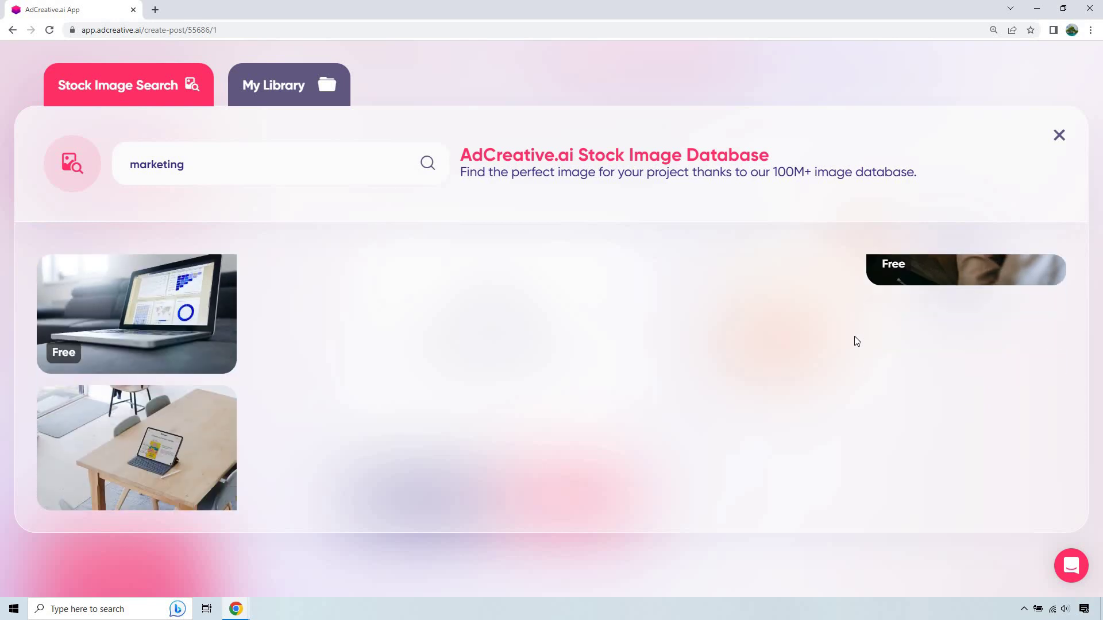
pyautogui.scroll(-2, 861, 338)
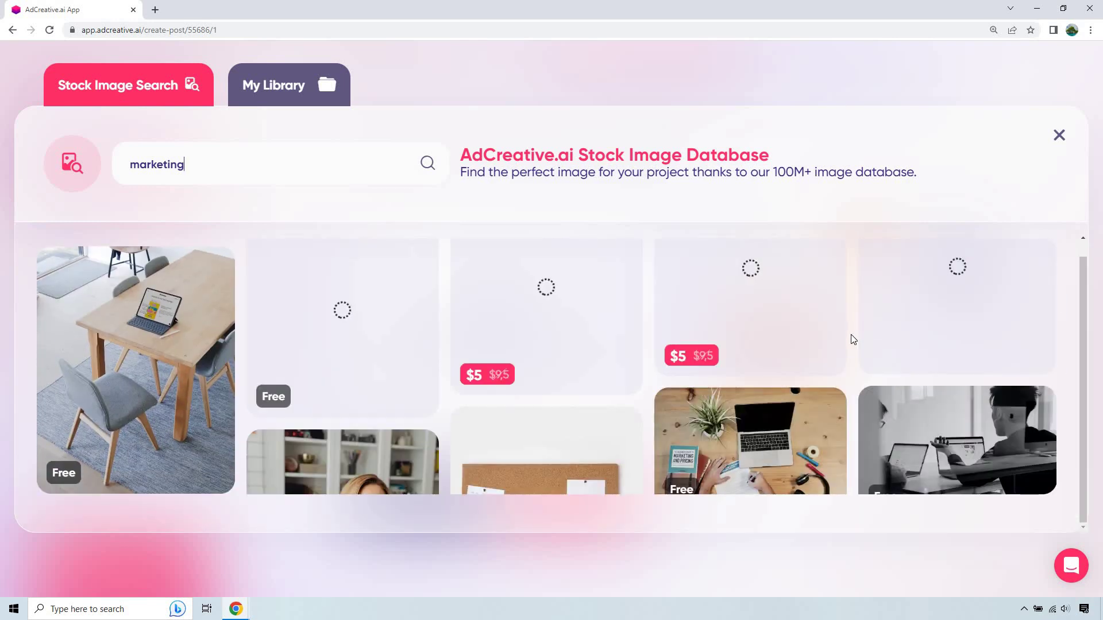
pyautogui.scroll(-2, 856, 339)
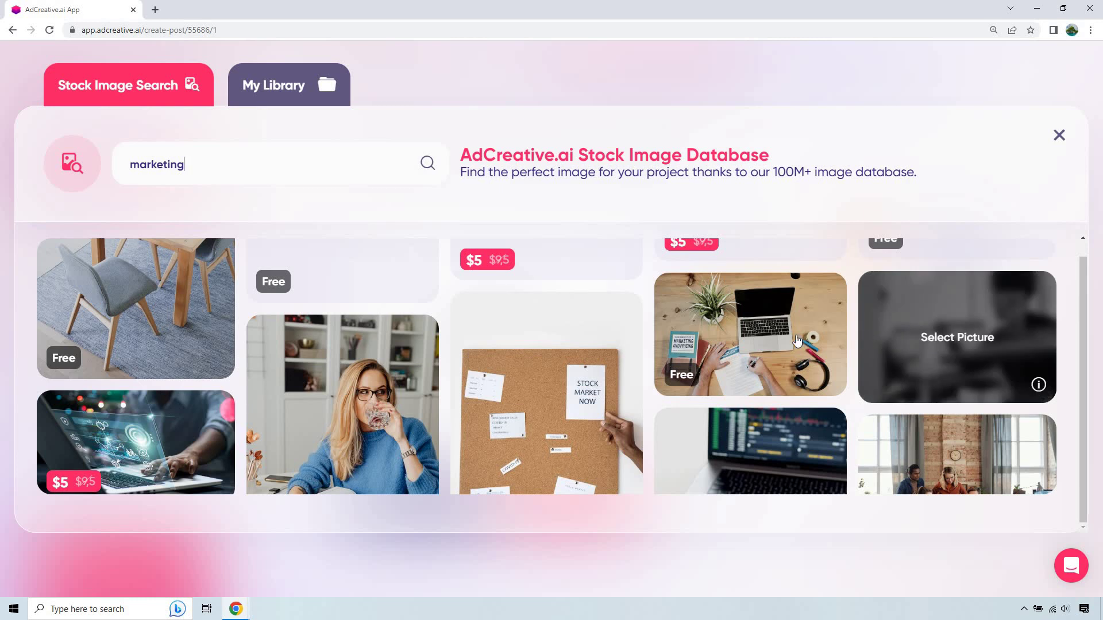
# Step: Use the overhead desk-and-laptop photo as background, cropped around the plant and notebook
pyautogui.click(798, 341)
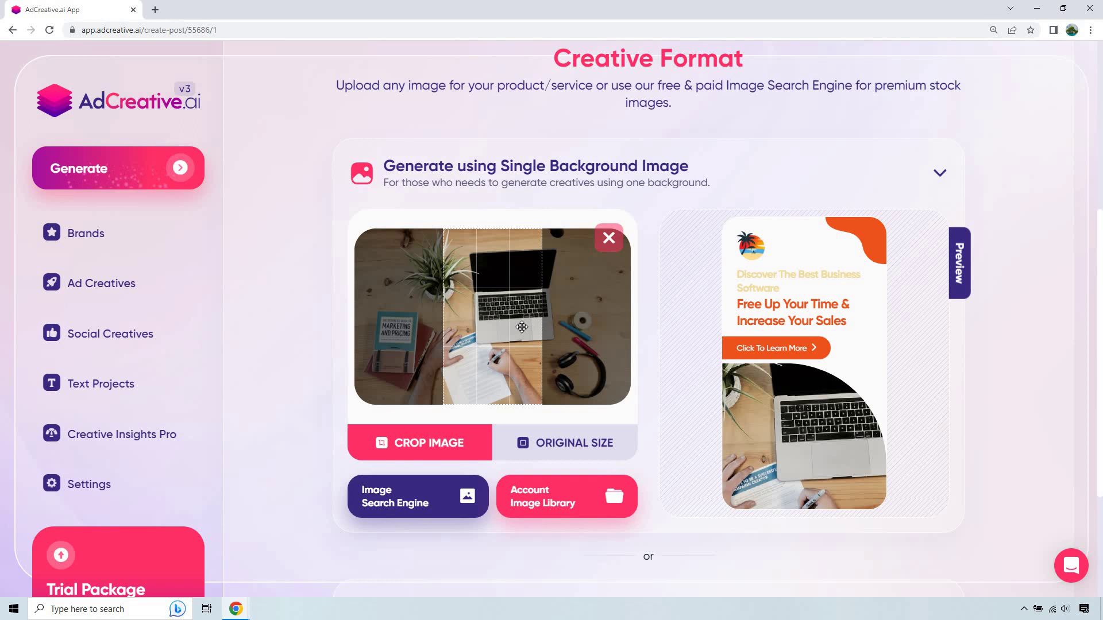
pyautogui.moveTo(555, 329); pyautogui.dragTo(466, 323)
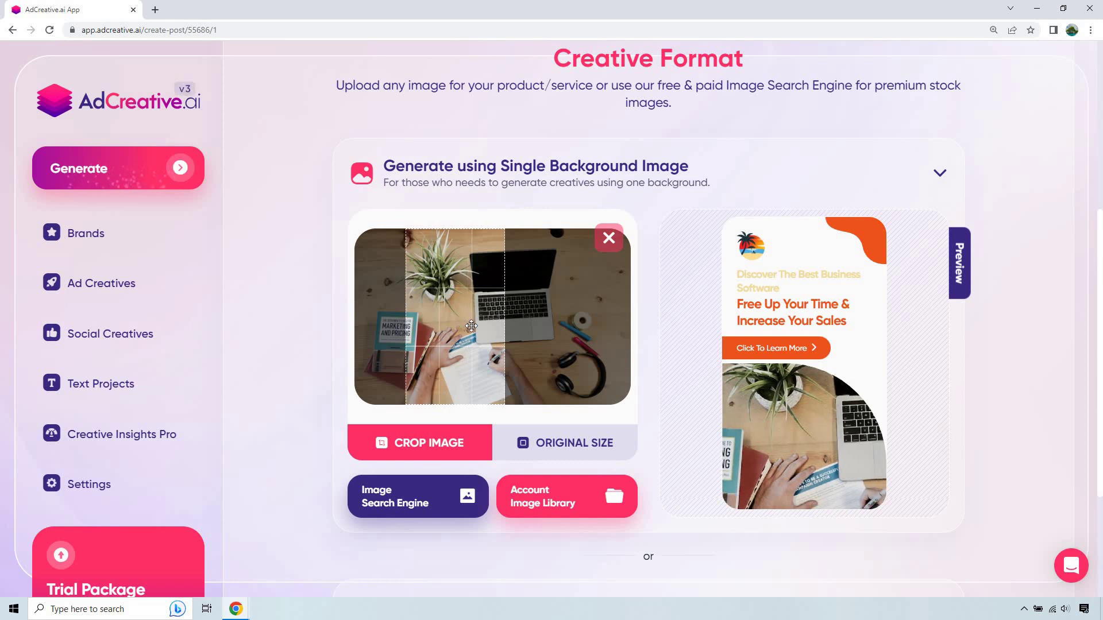
pyautogui.scroll(-3, 682, 389)
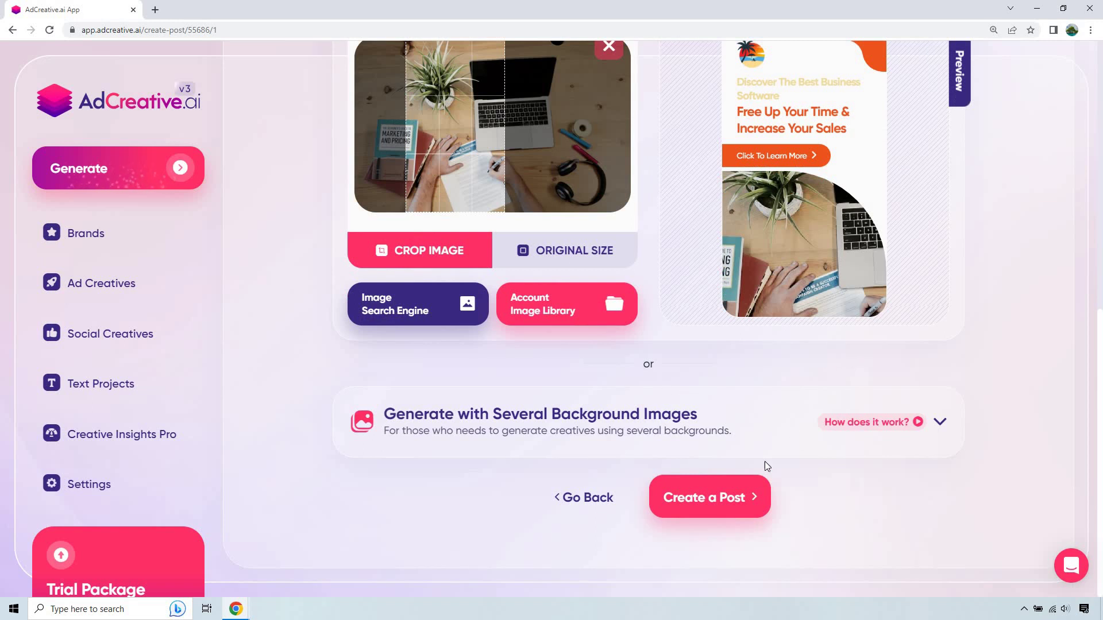
# Step: Create the post, name the project 'MI' and generate the creatives
pyautogui.click(707, 503)
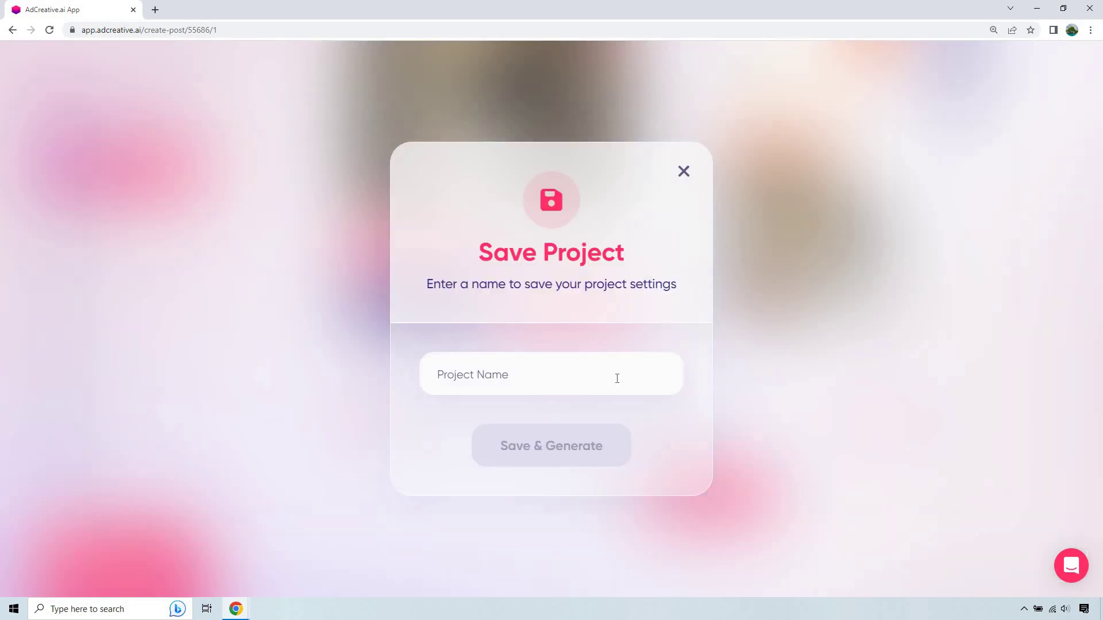
pyautogui.write('MI')
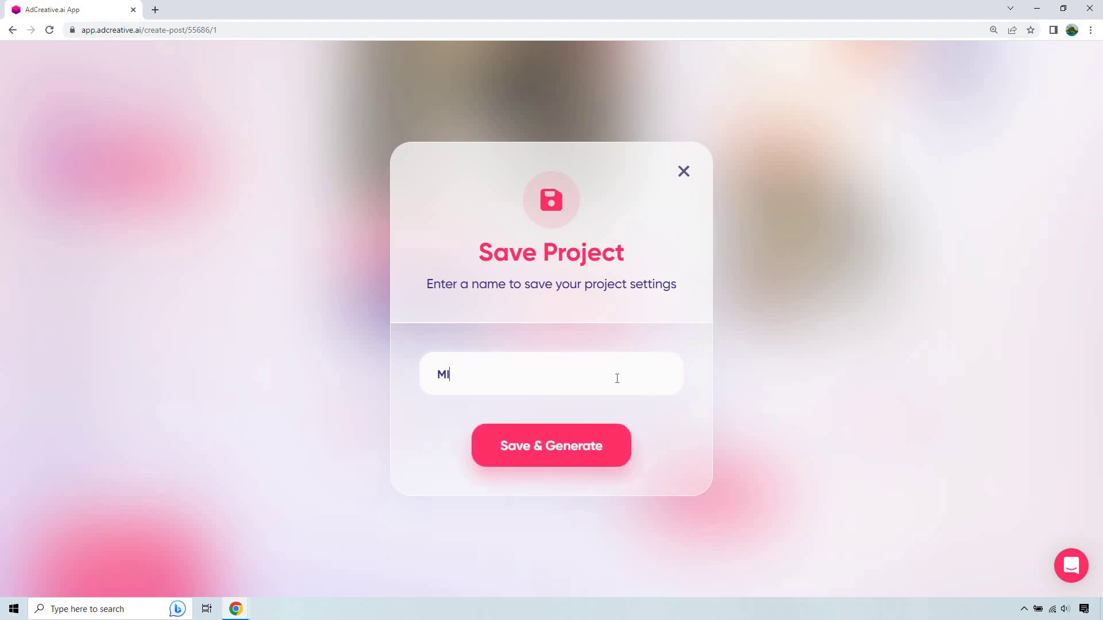
pyautogui.click(570, 437)
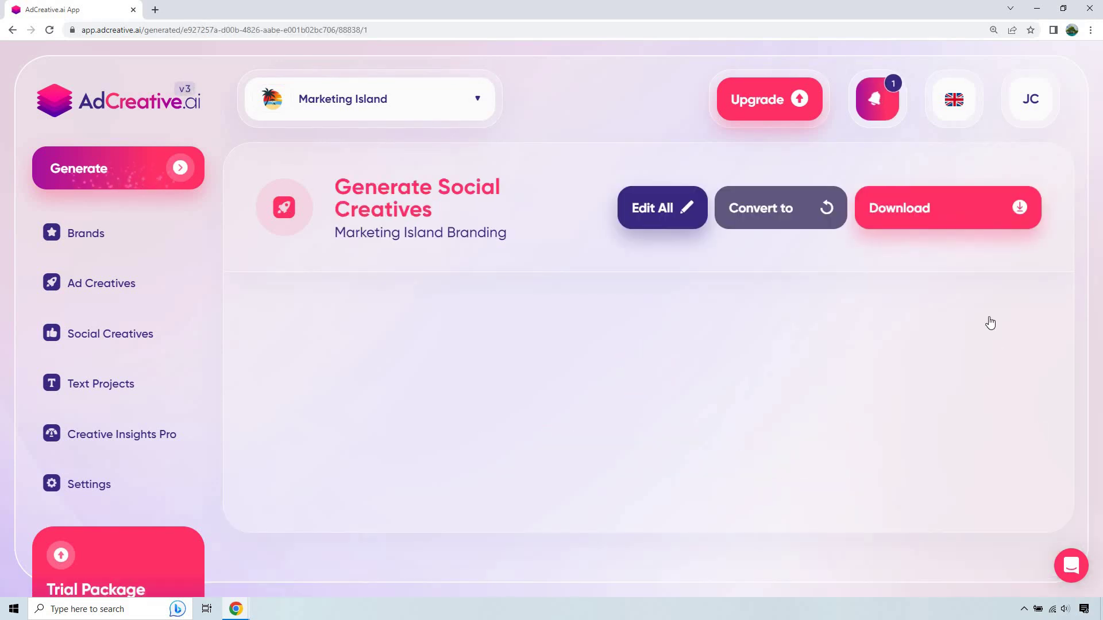
pyautogui.scroll(-1, 1034, 270)
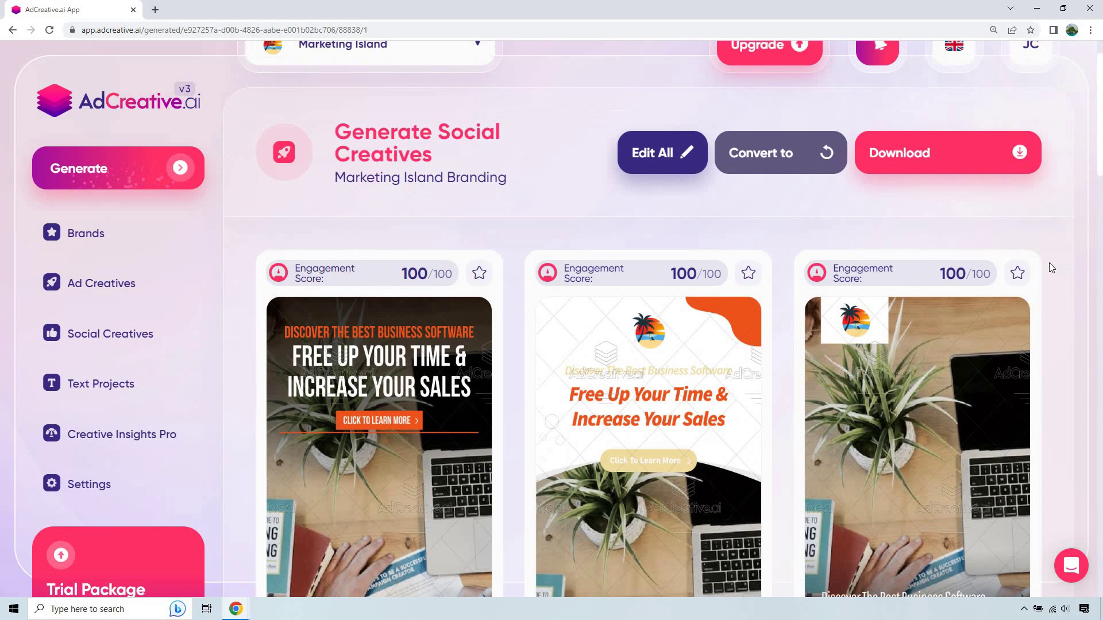
pyautogui.click(914, 271)
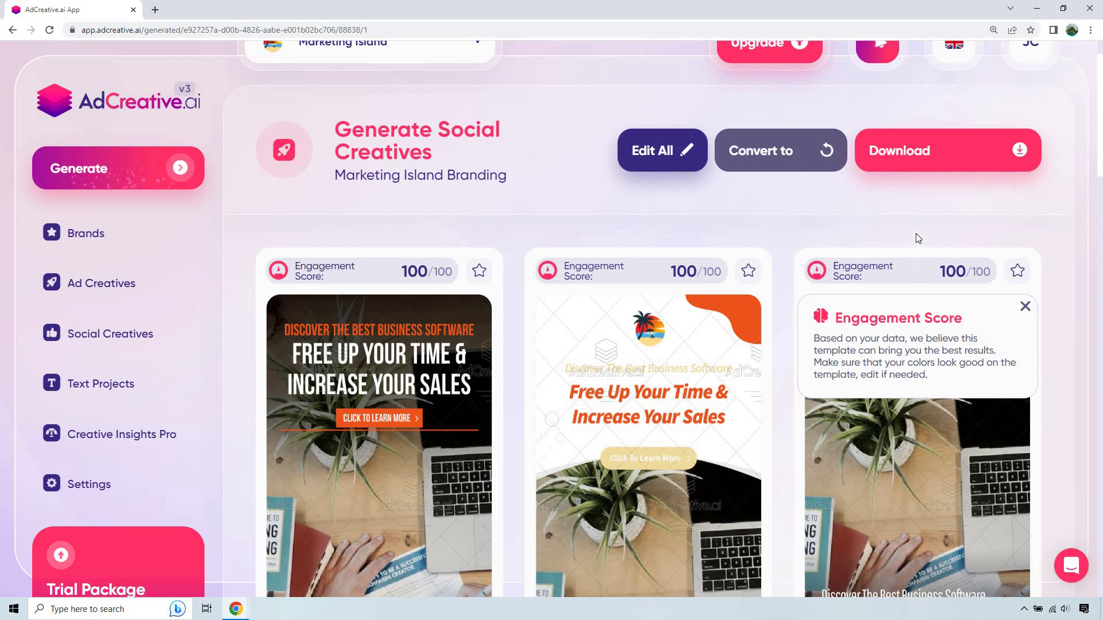
pyautogui.click(1024, 307)
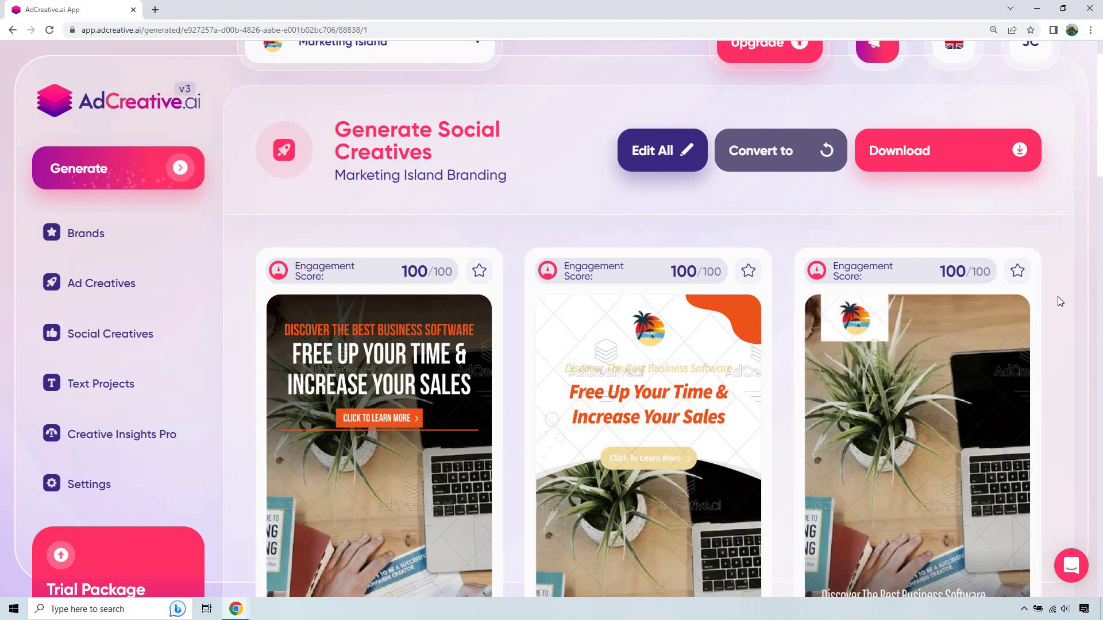
# Step: Scroll through more 100/100 Story variants, including circle-framed desk photo designs
pyautogui.scroll(-2, 1060, 301)
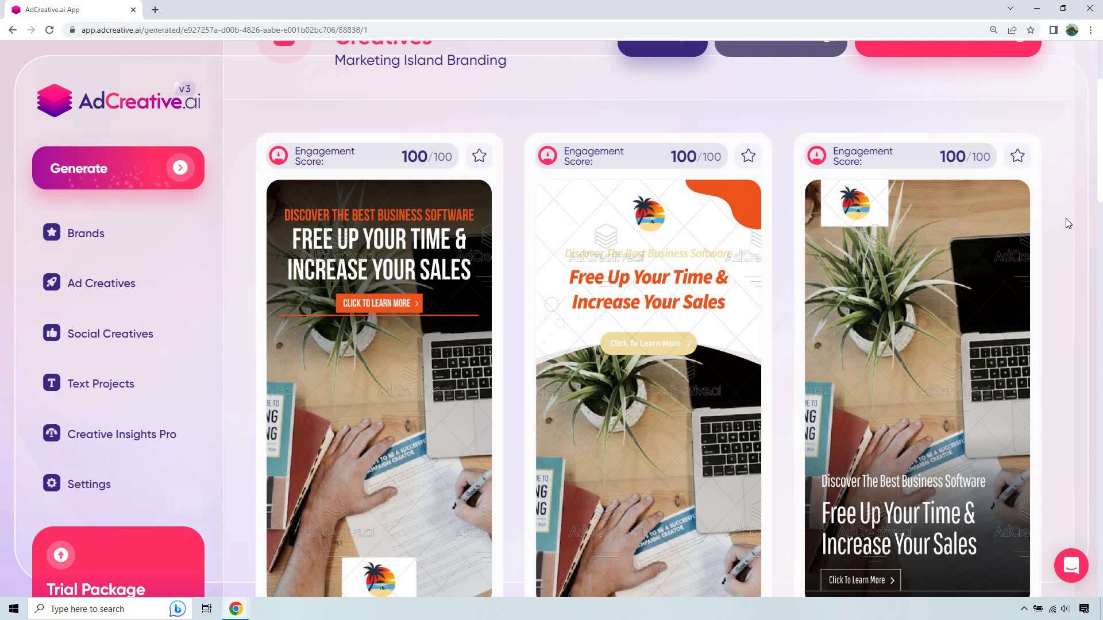
pyautogui.scroll(-1, 1068, 218)
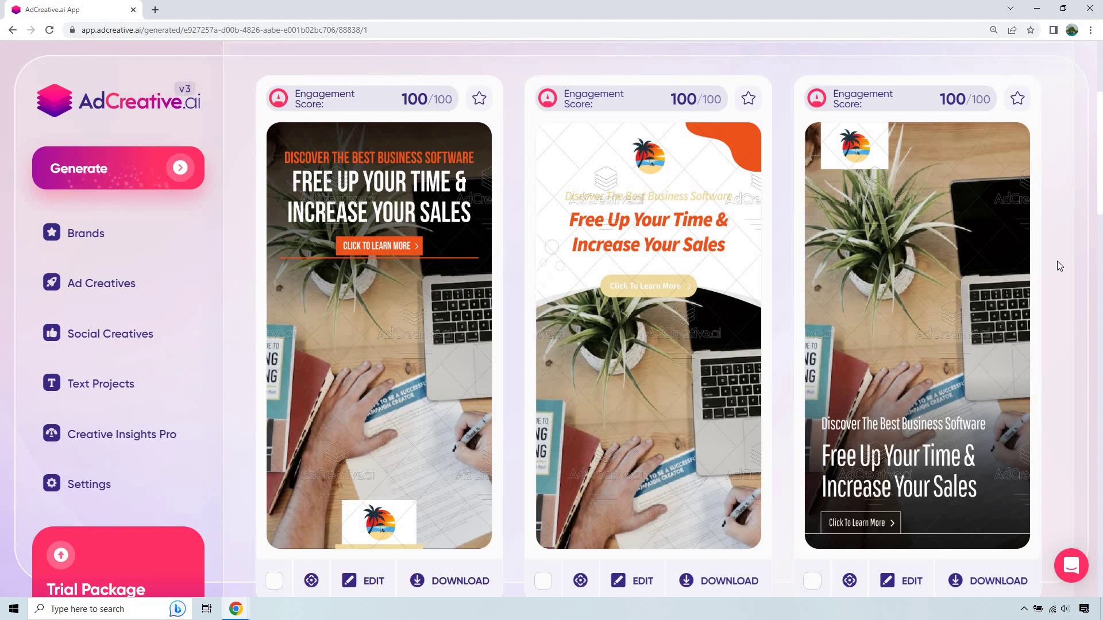
pyautogui.scroll(-8, 1057, 262)
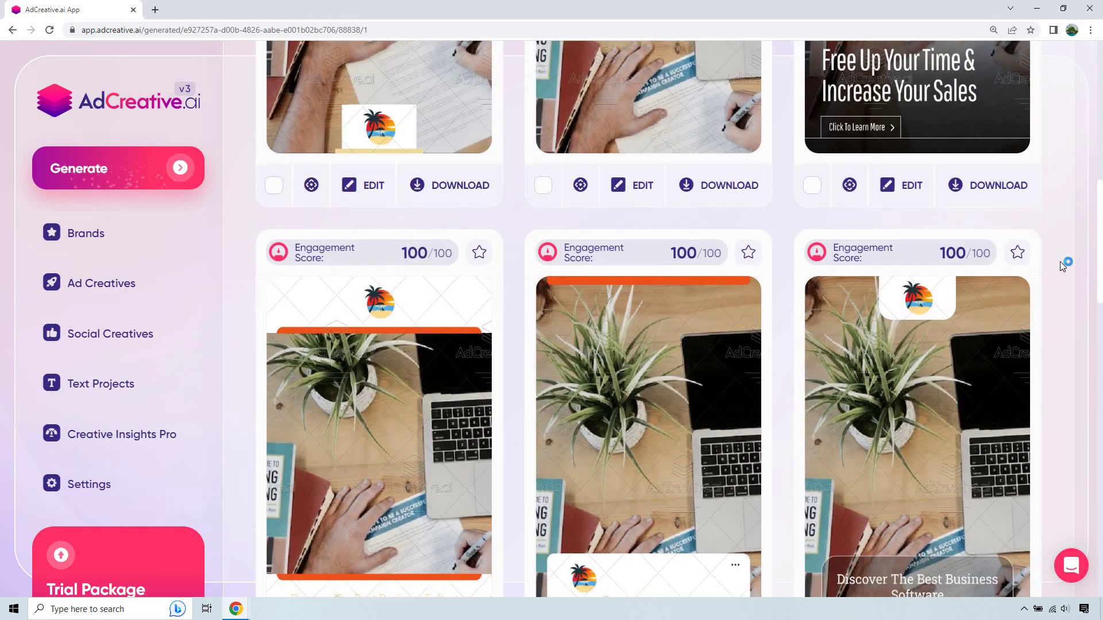
pyautogui.scroll(-1, 1060, 261)
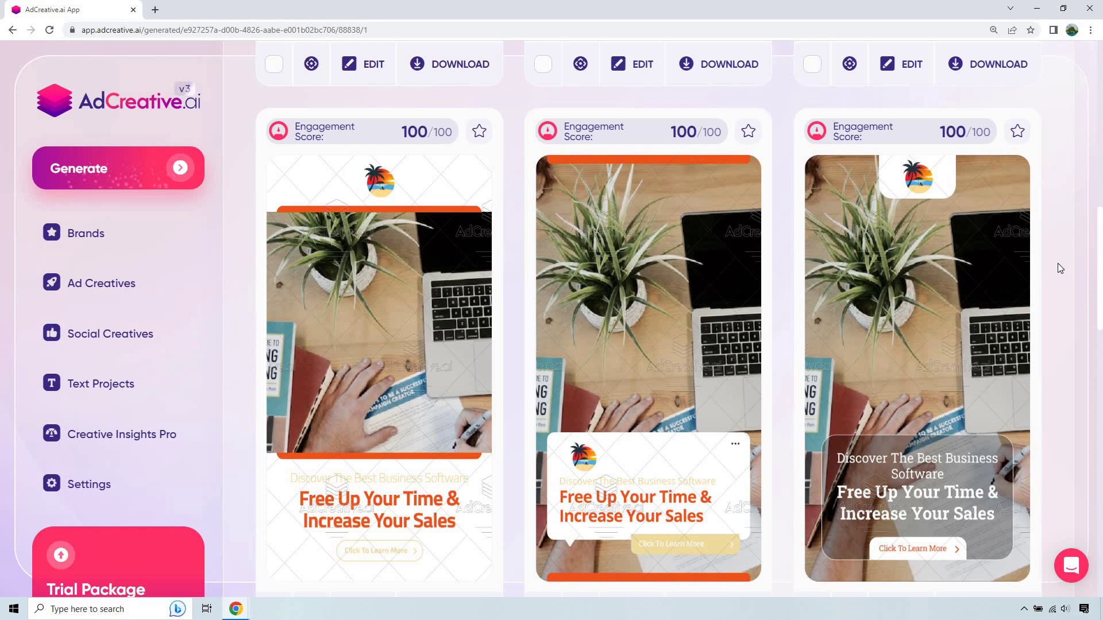
pyautogui.scroll(-10, 1060, 267)
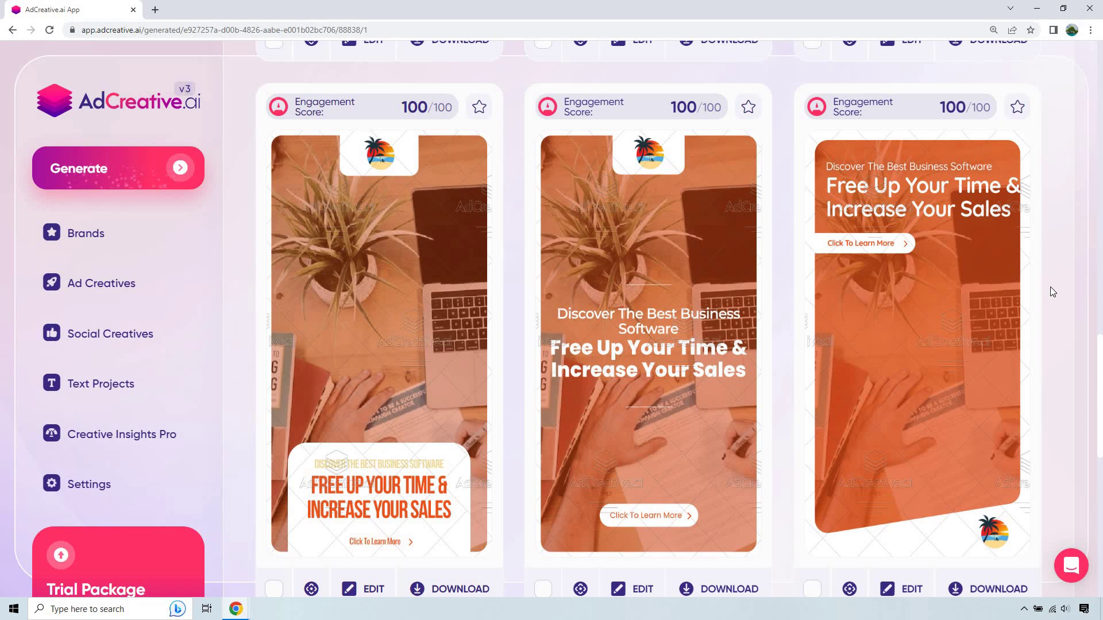
pyautogui.scroll(-4, 1047, 296)
pyautogui.scroll(3, 1016, 435)
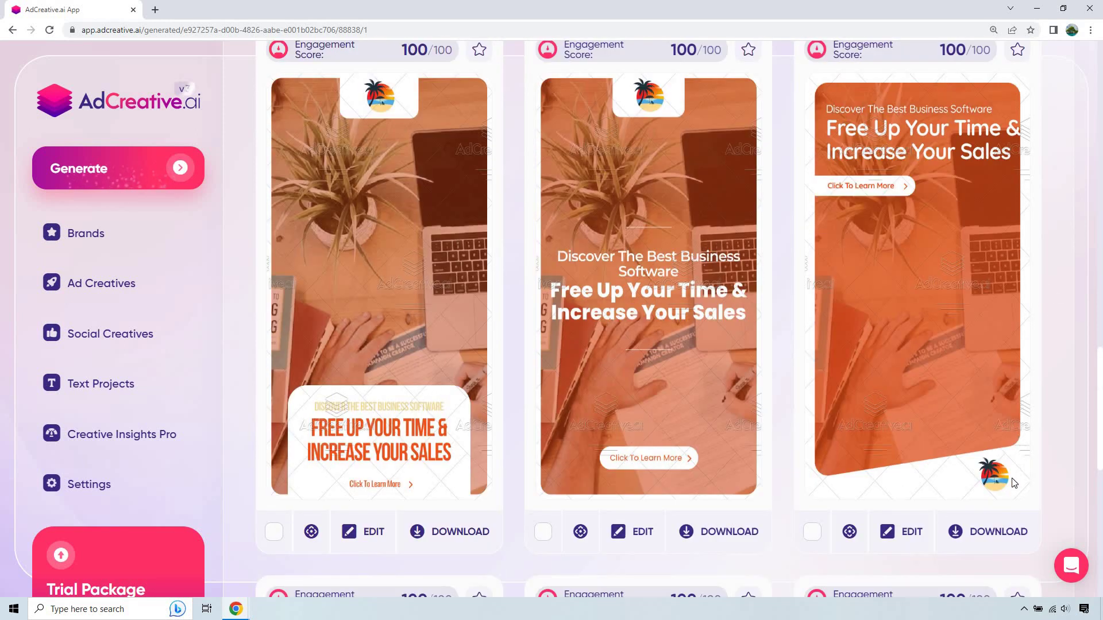
pyautogui.scroll(-9, 1064, 329)
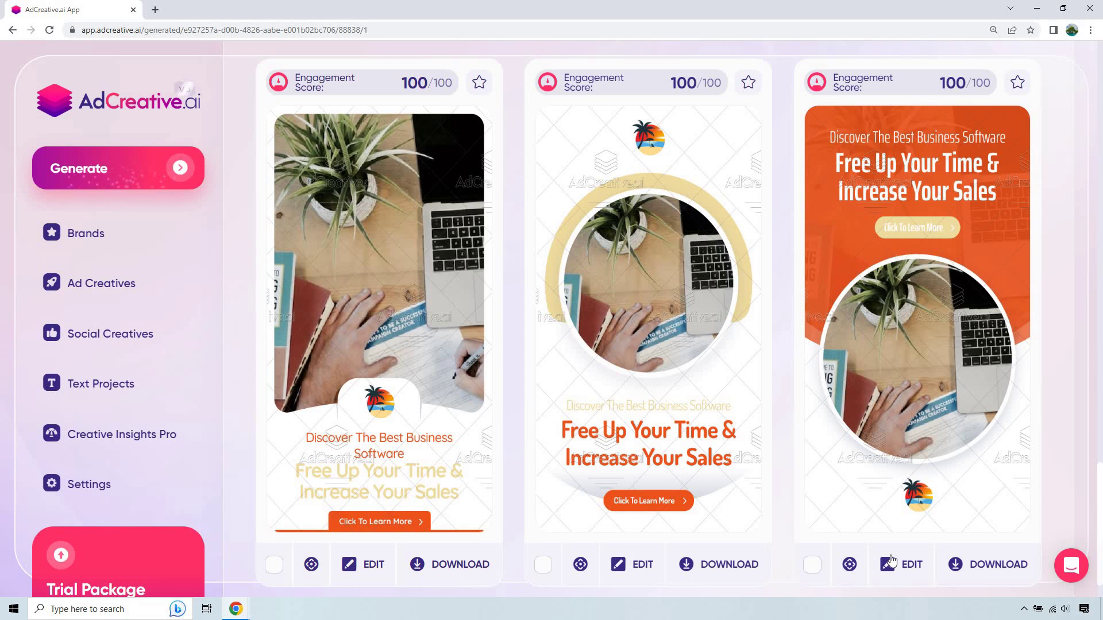
# Step: Scroll down the grid past the 99 through 93 rows to the 92/100 creatives
pyautogui.scroll(-5, 1063, 343)
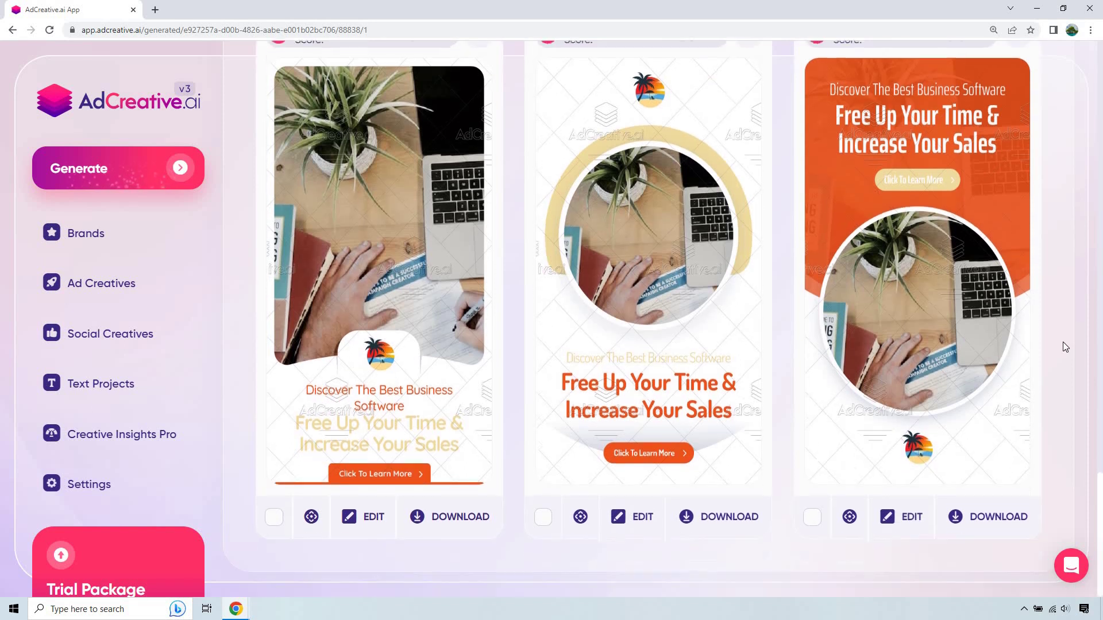
pyautogui.scroll(-2, 1061, 342)
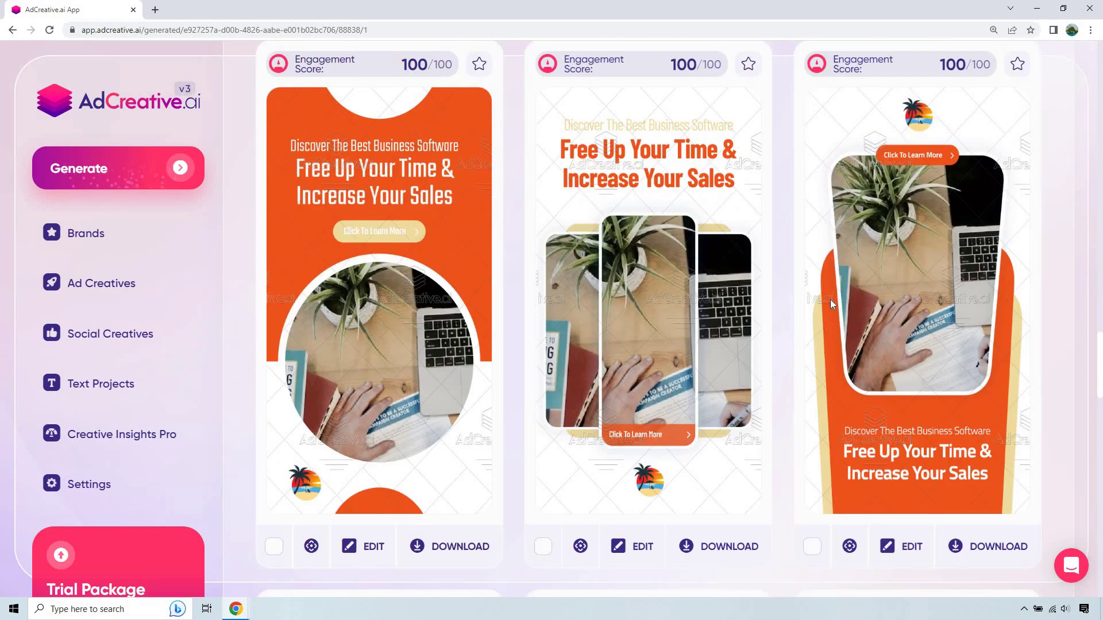
pyautogui.scroll(-8, 1040, 277)
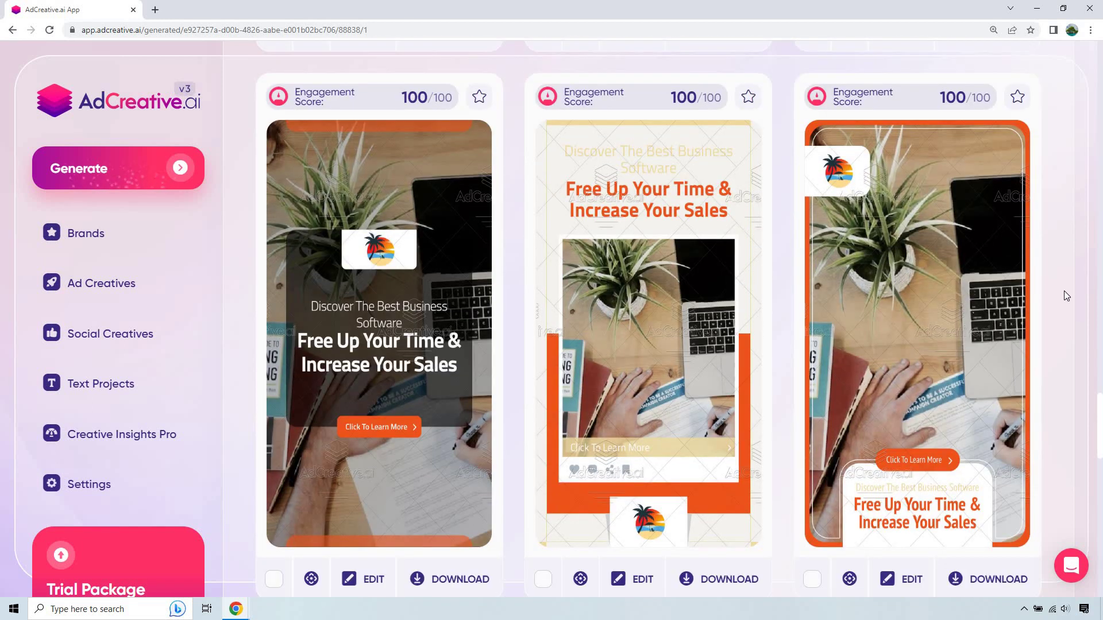
pyautogui.scroll(-1, 919, 345)
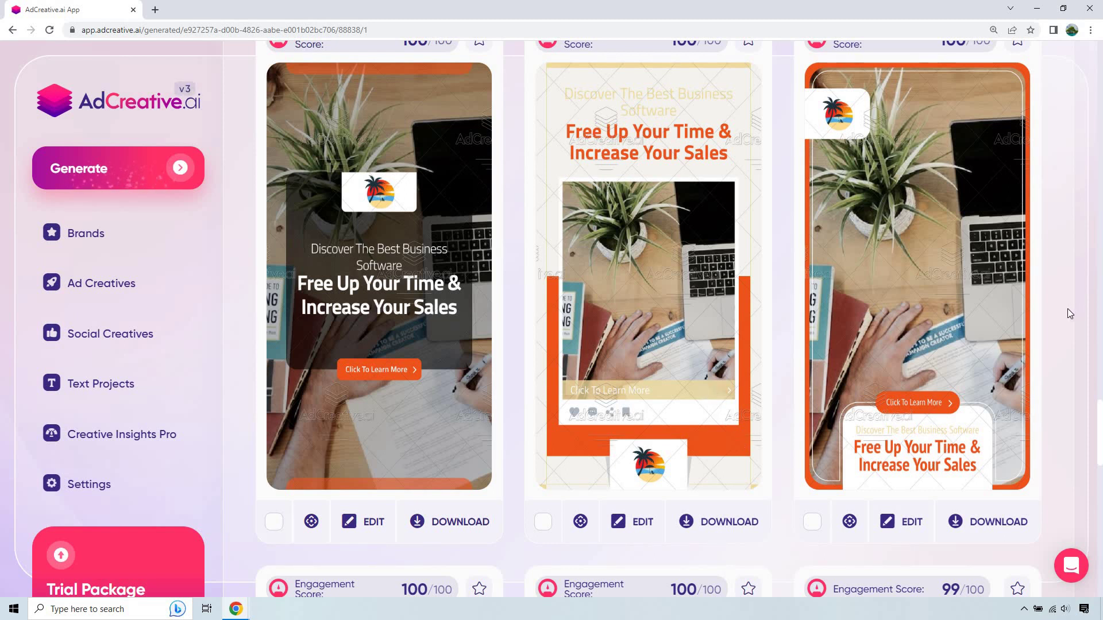
pyautogui.scroll(-7, 1067, 308)
pyautogui.scroll(-2, 1069, 314)
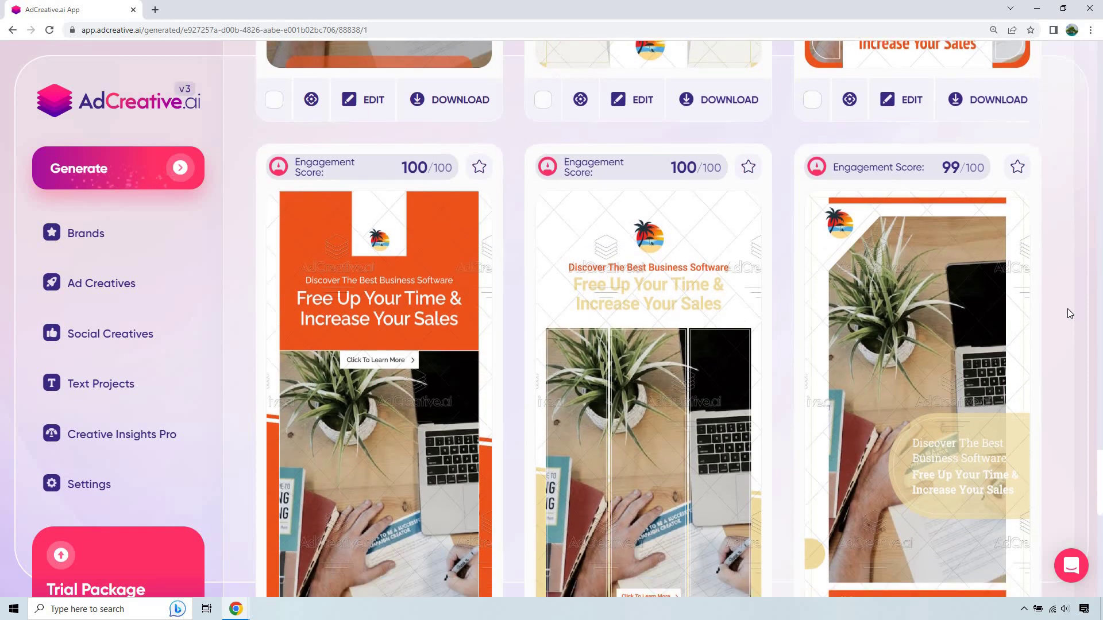
pyautogui.scroll(-8, 1066, 309)
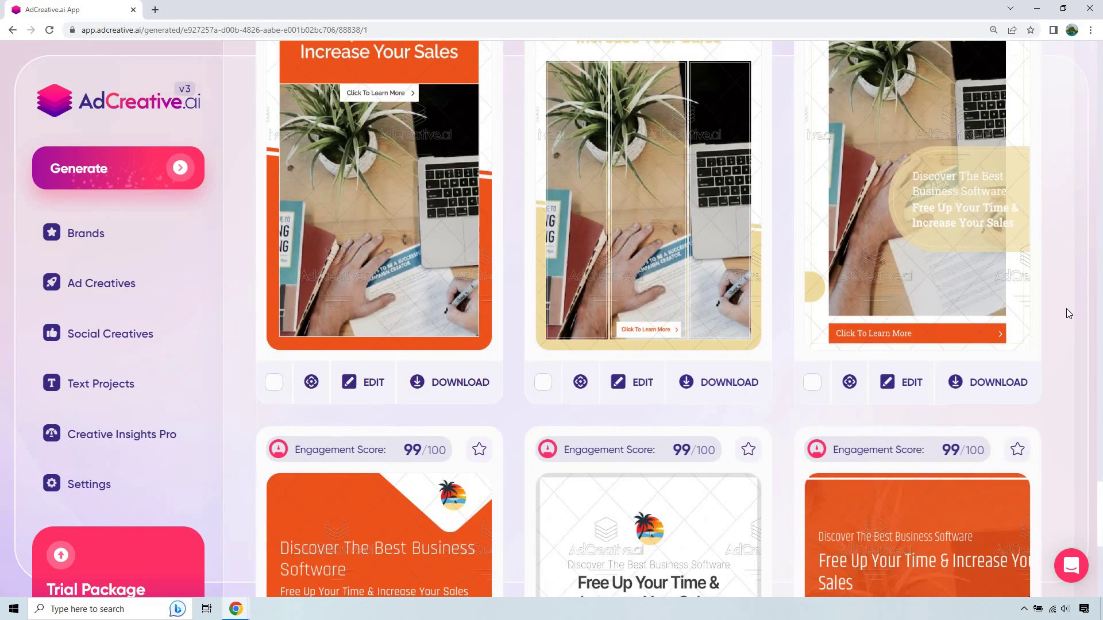
pyautogui.scroll(-5, 1066, 320)
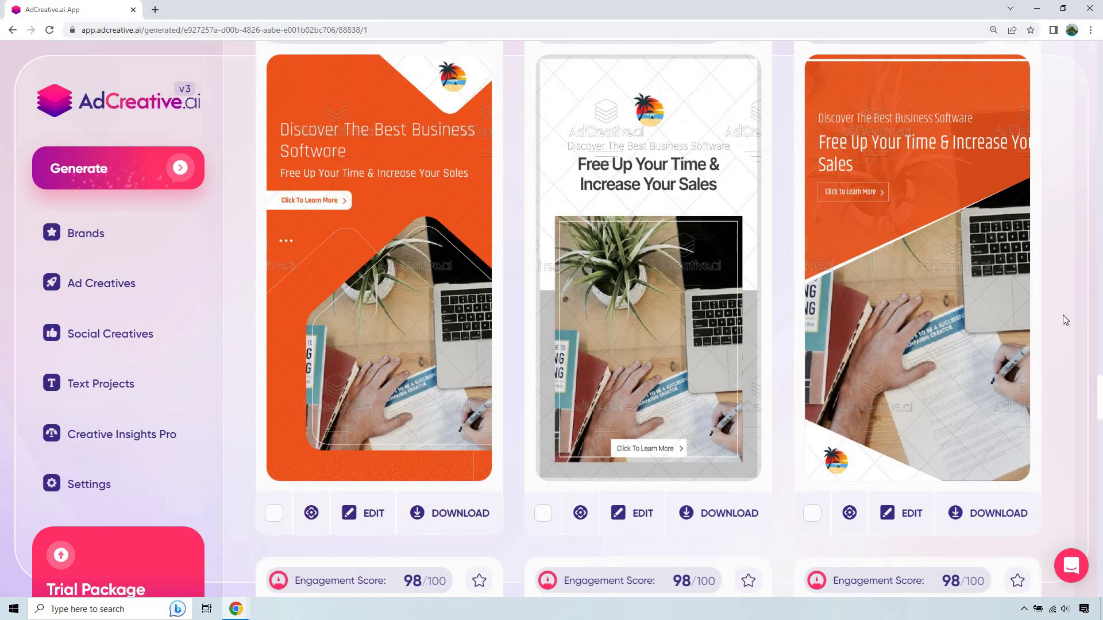
pyautogui.scroll(-4, 1064, 320)
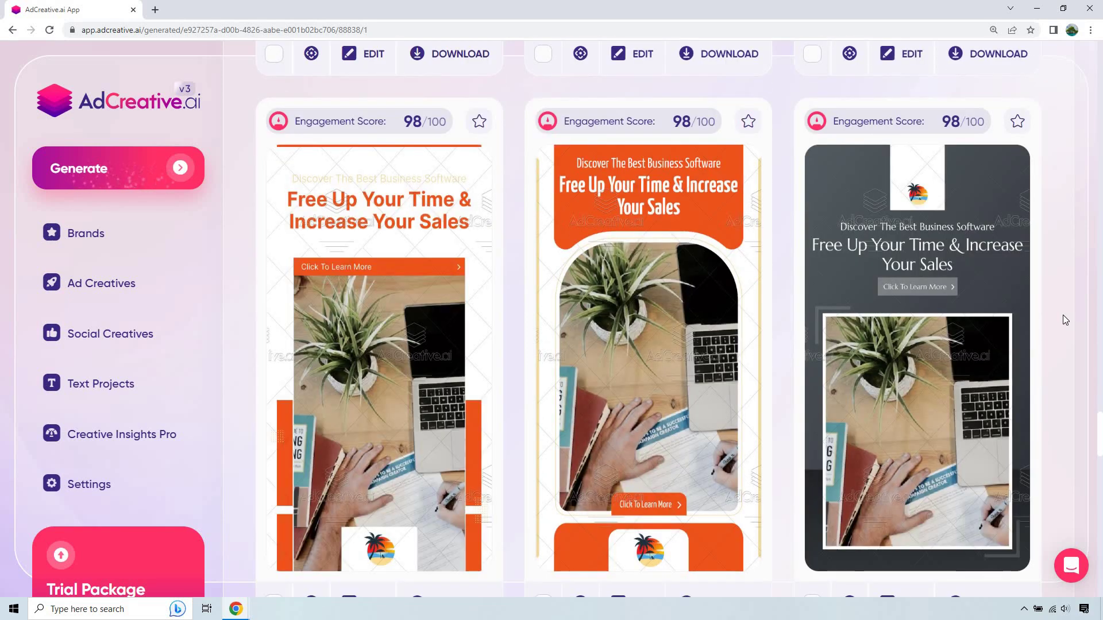
pyautogui.scroll(-7, 1064, 319)
pyautogui.scroll(-3, 1063, 315)
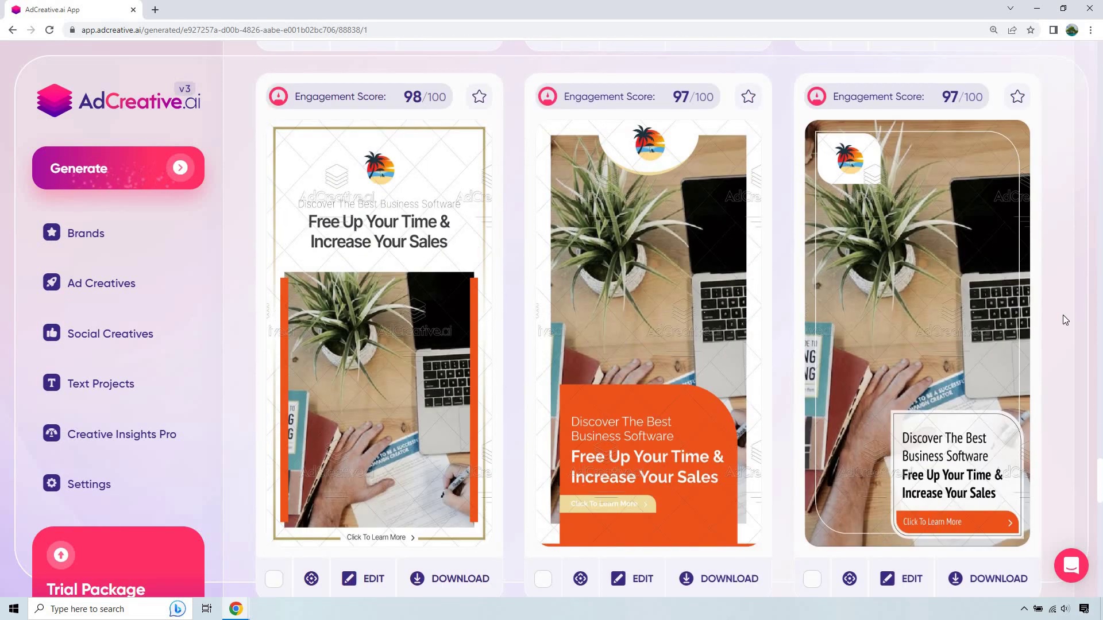
pyautogui.scroll(-3, 1063, 315)
pyautogui.scroll(-5, 1063, 314)
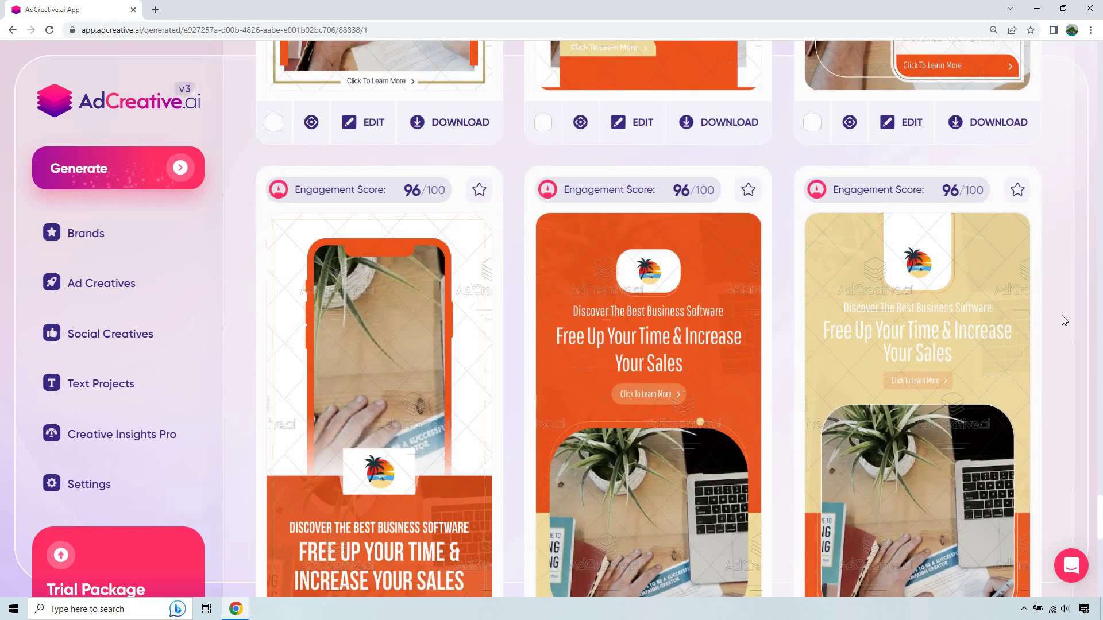
pyautogui.scroll(-6, 1062, 315)
pyautogui.scroll(-3, 1061, 315)
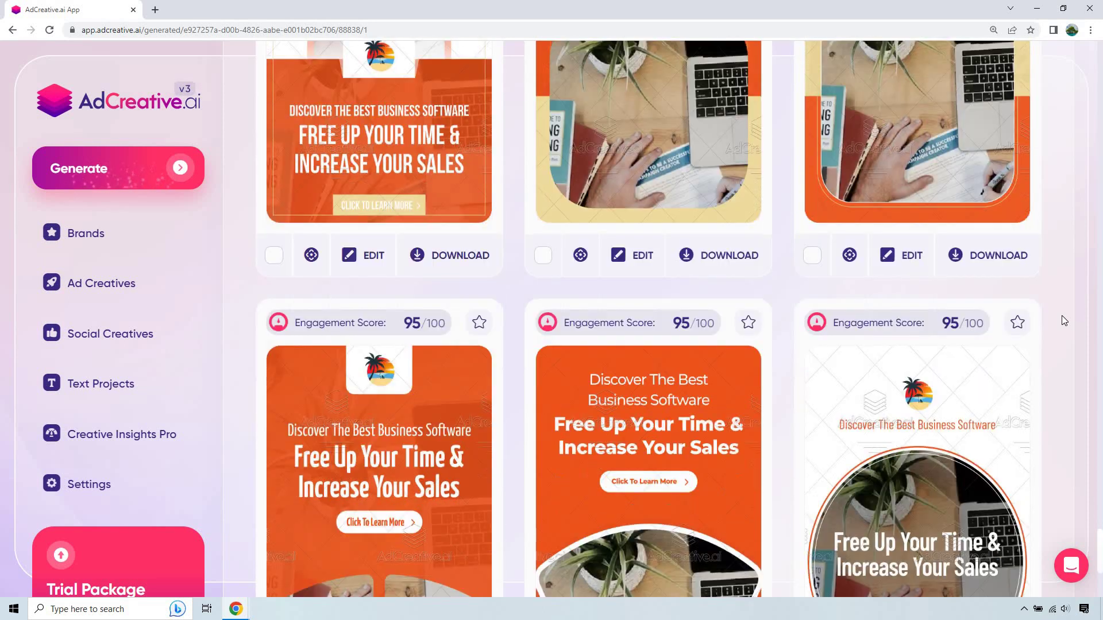
pyautogui.scroll(-2, 1061, 317)
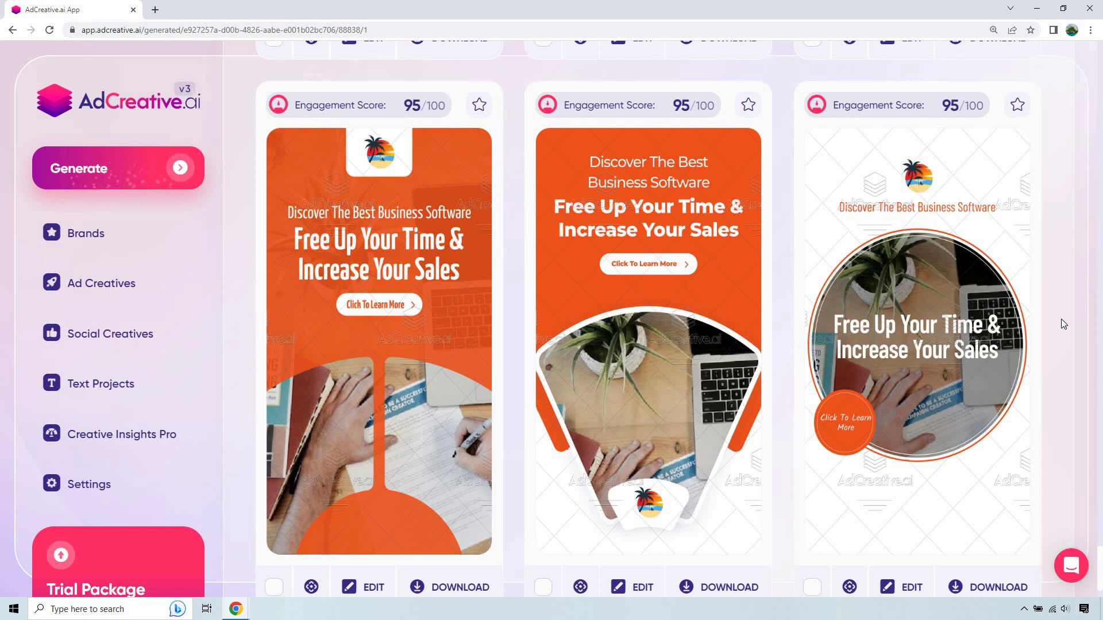
pyautogui.scroll(-6, 1061, 318)
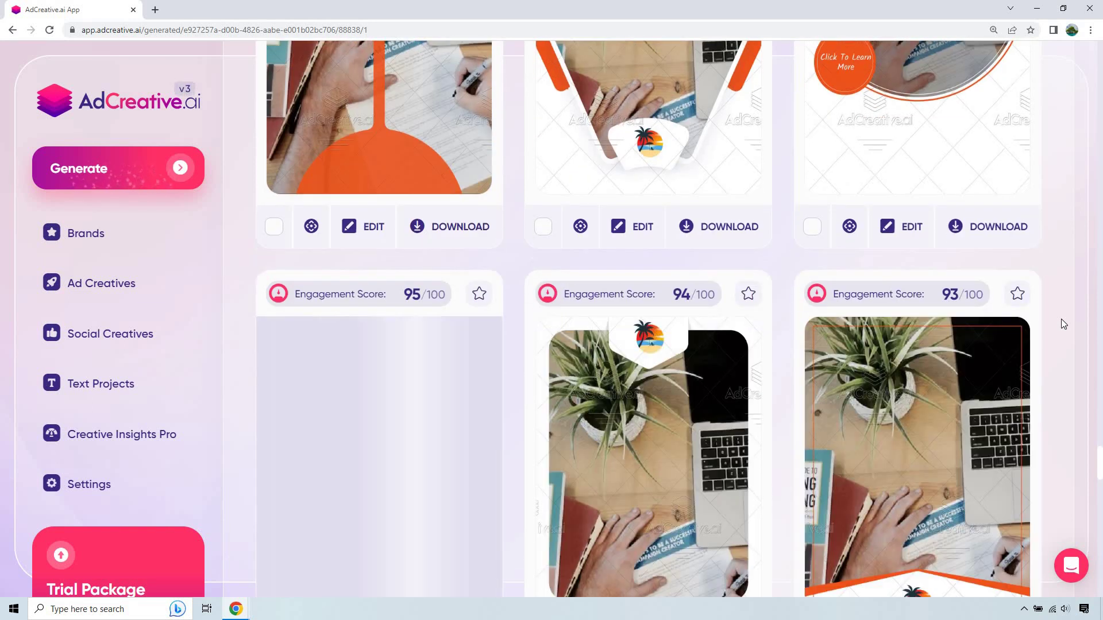
pyautogui.scroll(-3, 1061, 319)
pyautogui.scroll(-9, 1062, 321)
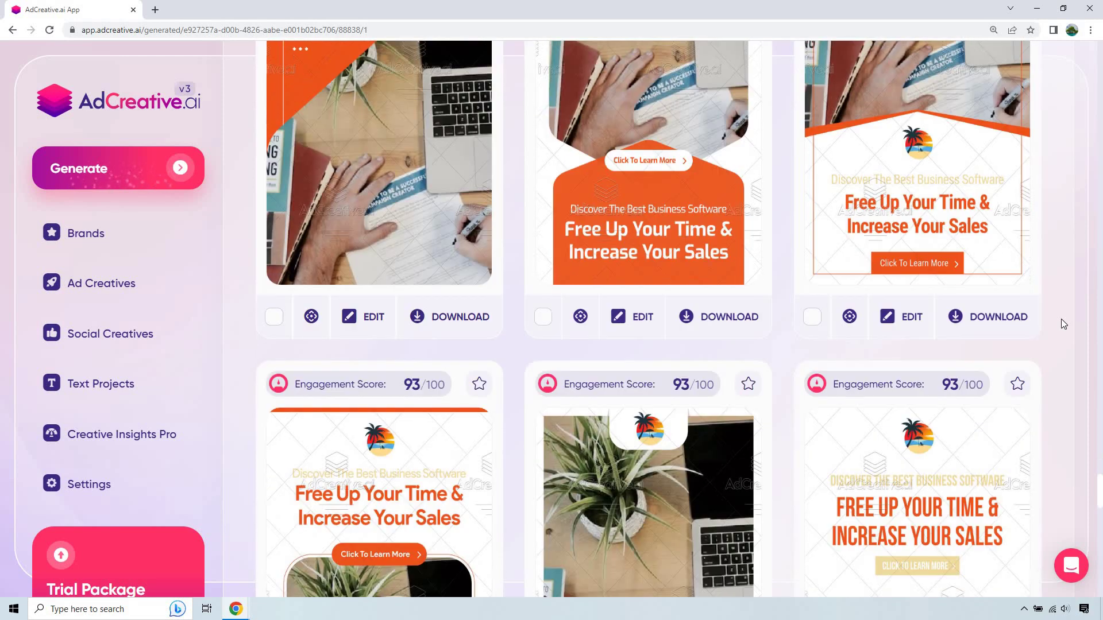
pyautogui.scroll(-4, 1060, 319)
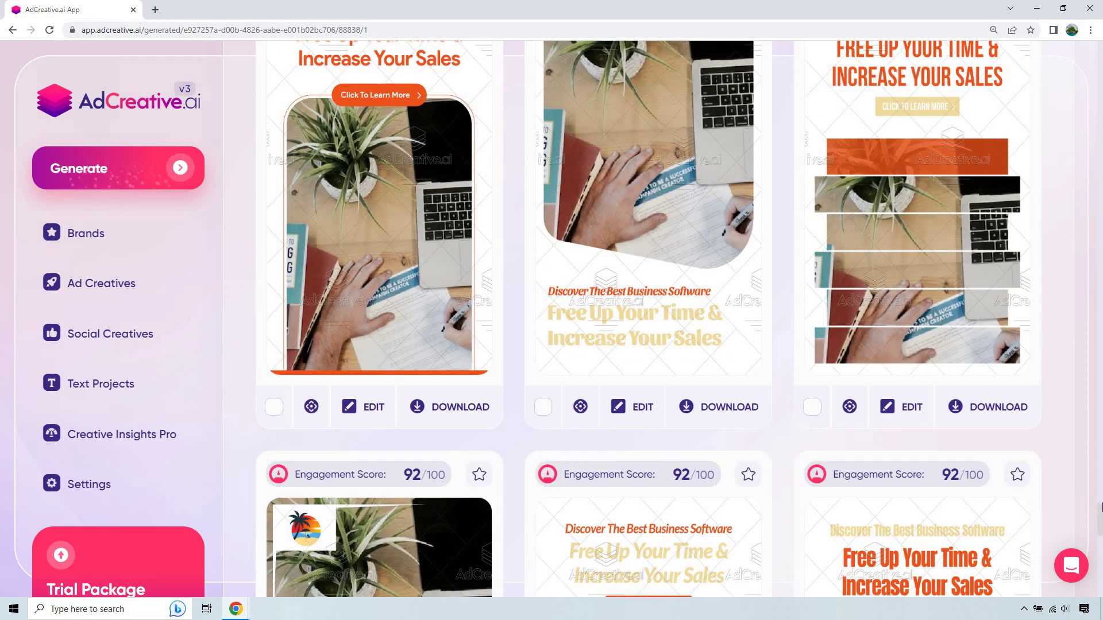
# Step: Jump back to the Generate Social Creatives header at the top of the results
pyautogui.moveTo(1101, 508); pyautogui.dragTo(1101, 45)
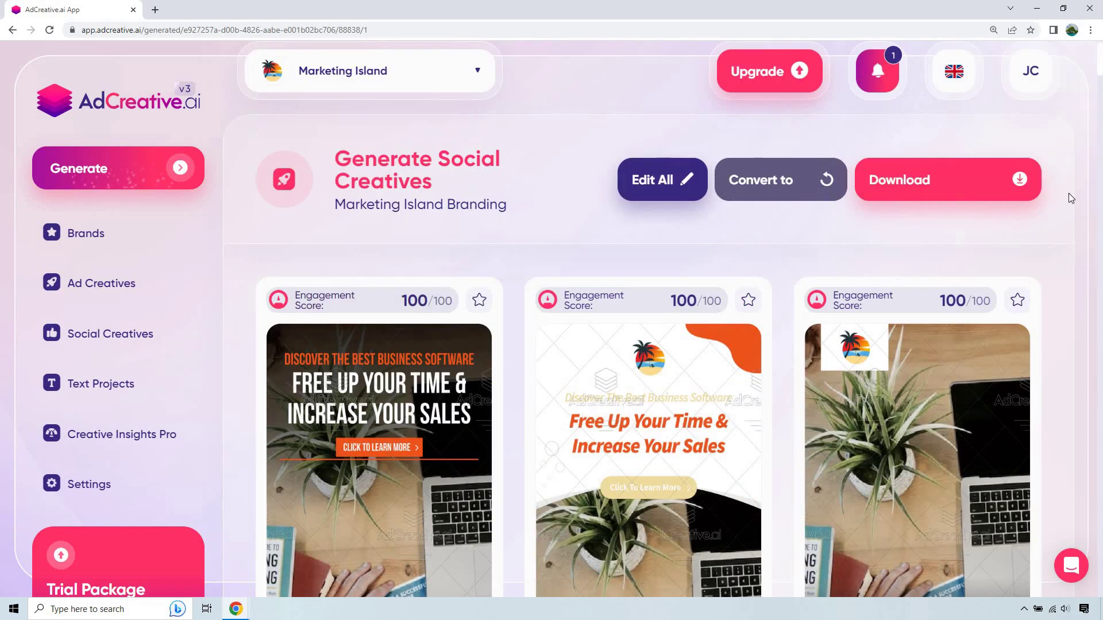